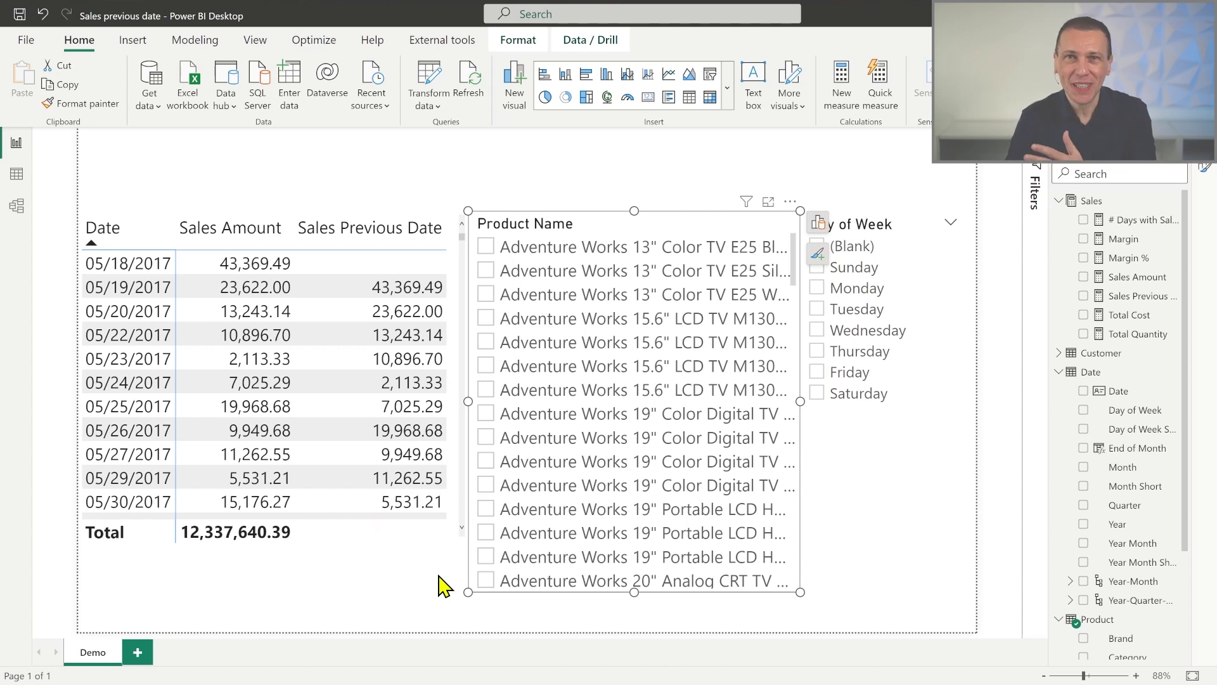
Filter the table to the second Adventure Works 13" Color TV E25 product and check its sales for Monday, Tuesday and Wednesday in turn
click(896, 578)
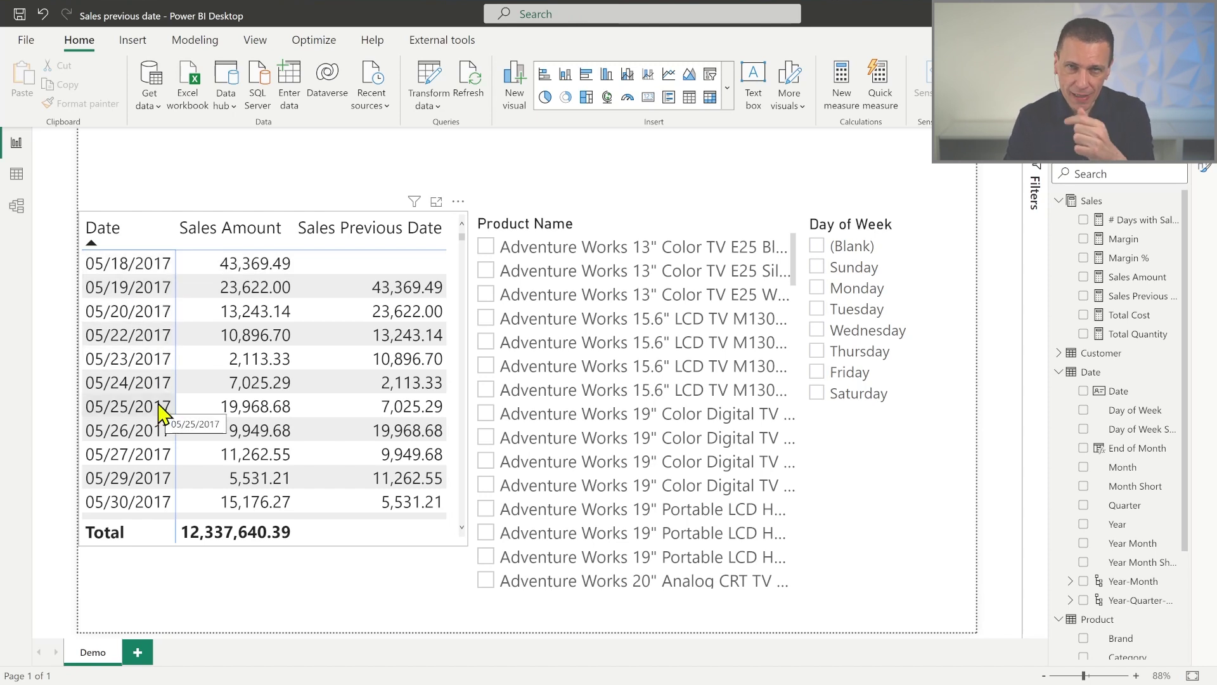
click(487, 271)
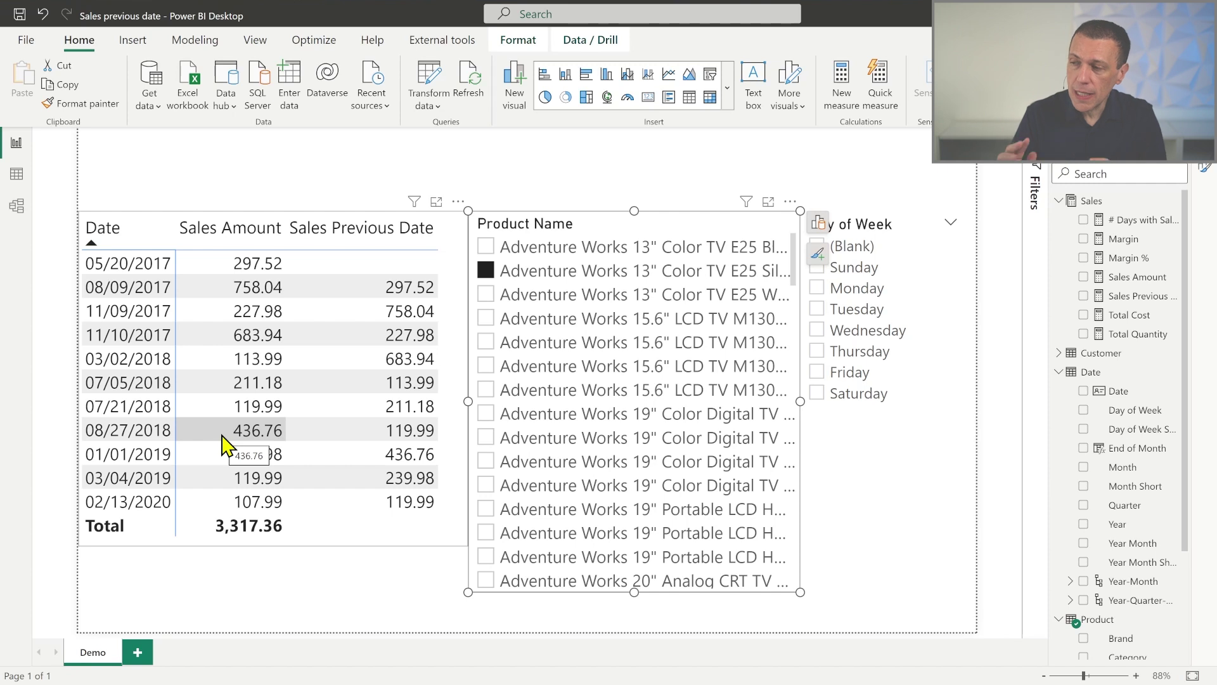
click(817, 289)
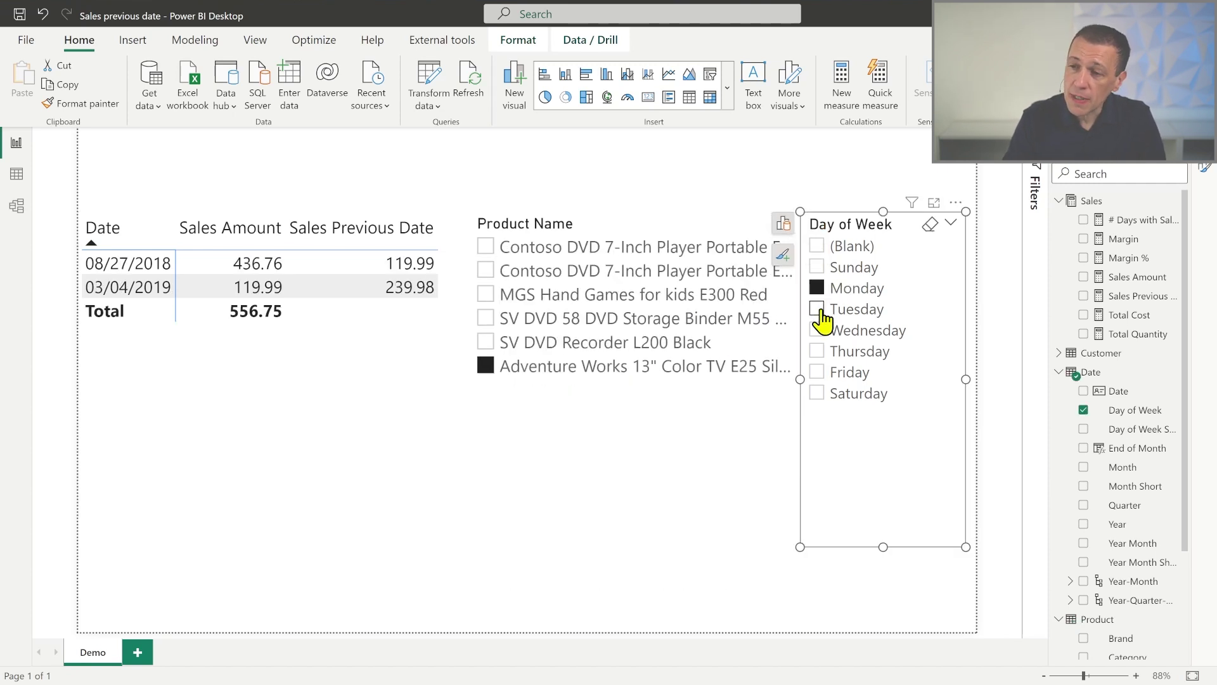
click(818, 314)
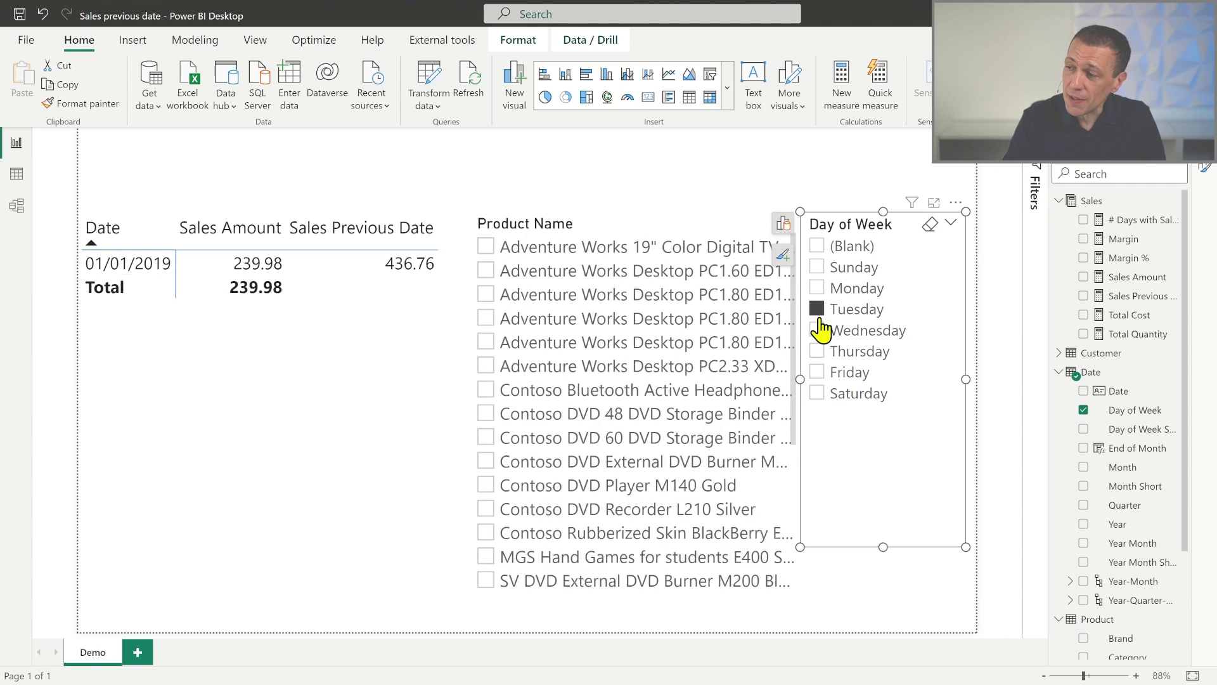
click(819, 331)
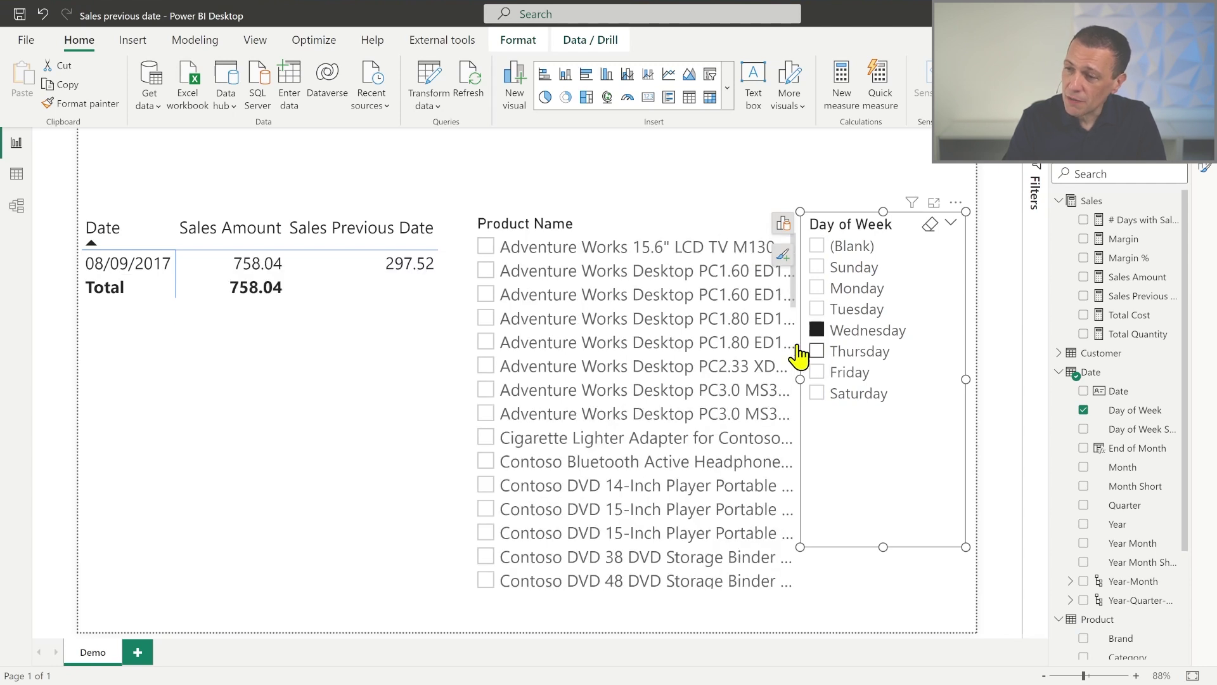
Switch the product filter to the first Adventure Works Desktop PC1.60 and compare 12/20/2017 Sales Amount with 08/01/2018 Sales Previous Date under the Wednesday filter
click(485, 271)
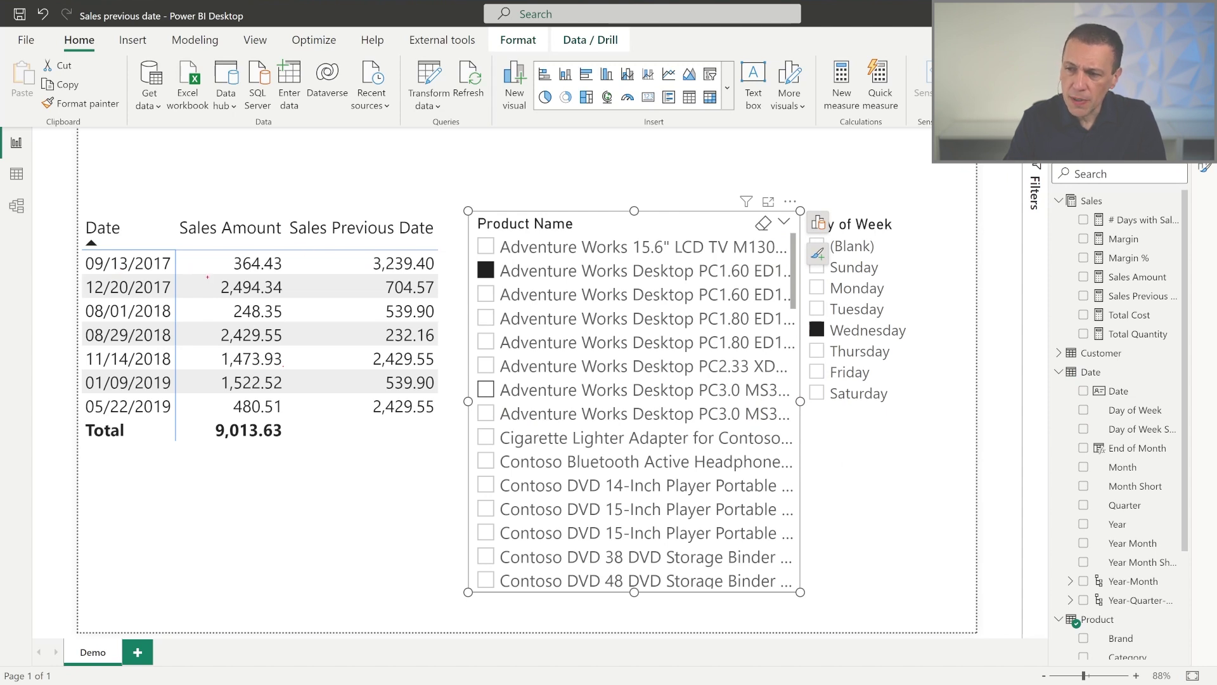
drag(202, 276, 289, 296)
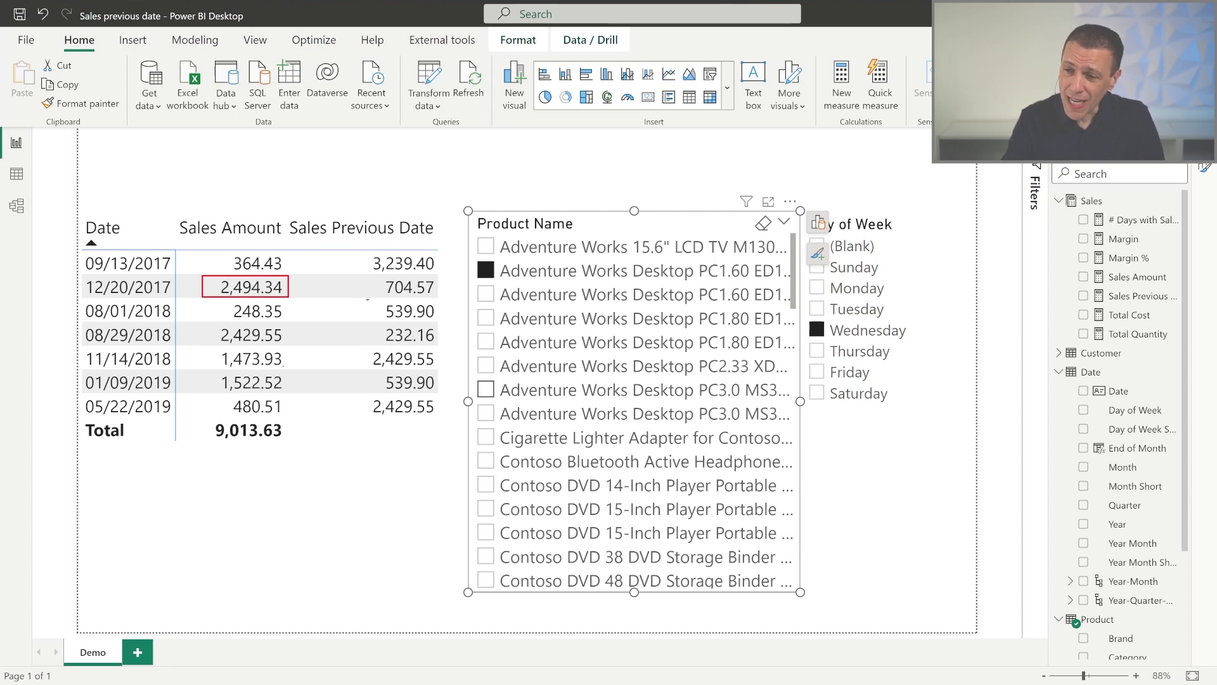
drag(368, 300, 451, 320)
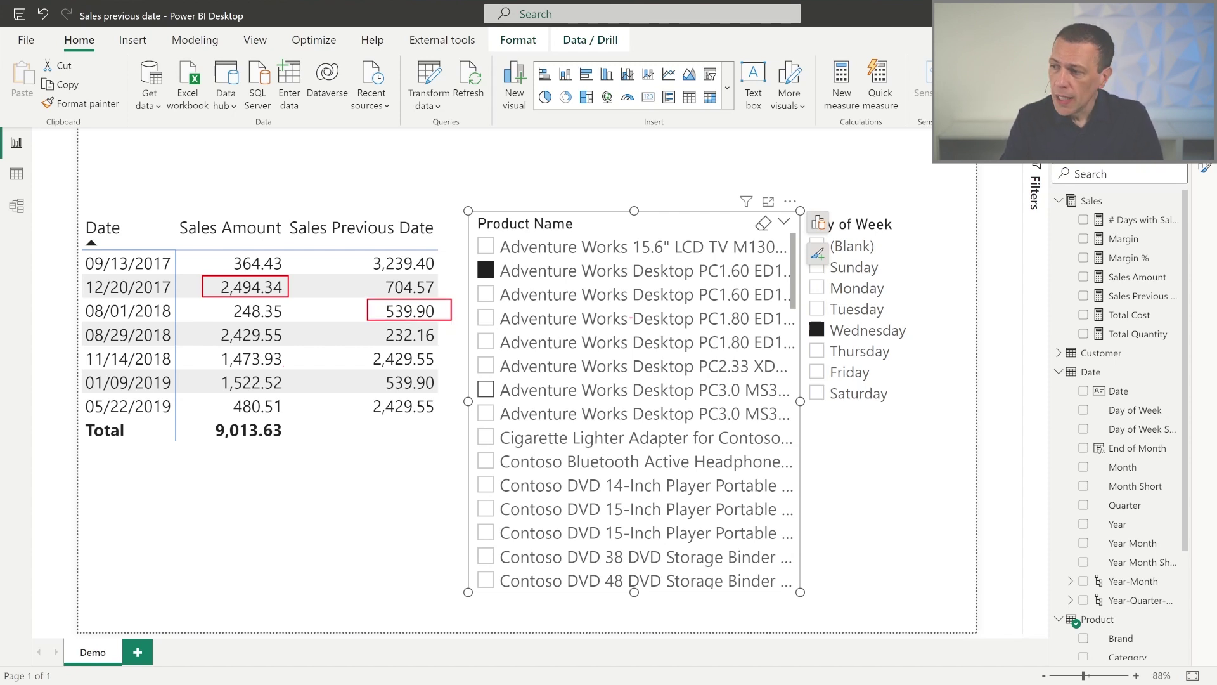
mouse_move(786, 316)
mouse_down()
mouse_move(949, 355)
mouse_move(947, 343)
mouse_up()
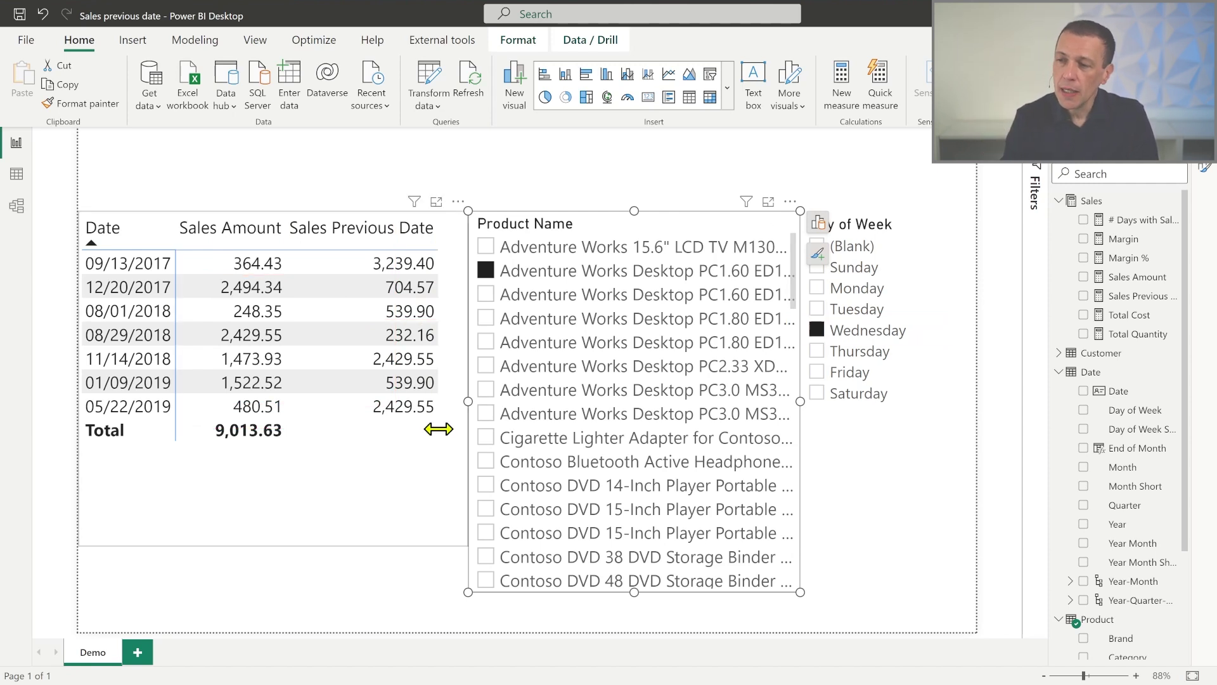
Open the Sales Previous Date measure's formula at a readable size and examine its NOT ISEMPTY ( Sales ) condition and _MinDate variable
click(1150, 296)
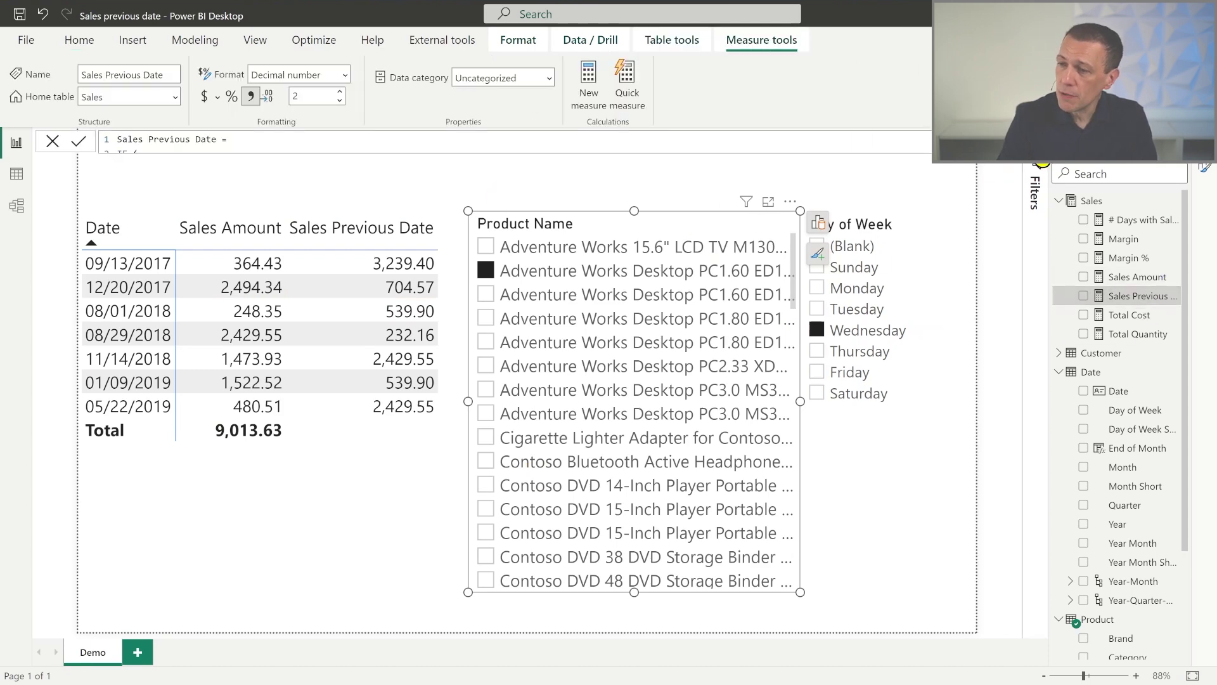
scroll(661, 295, up, 5)
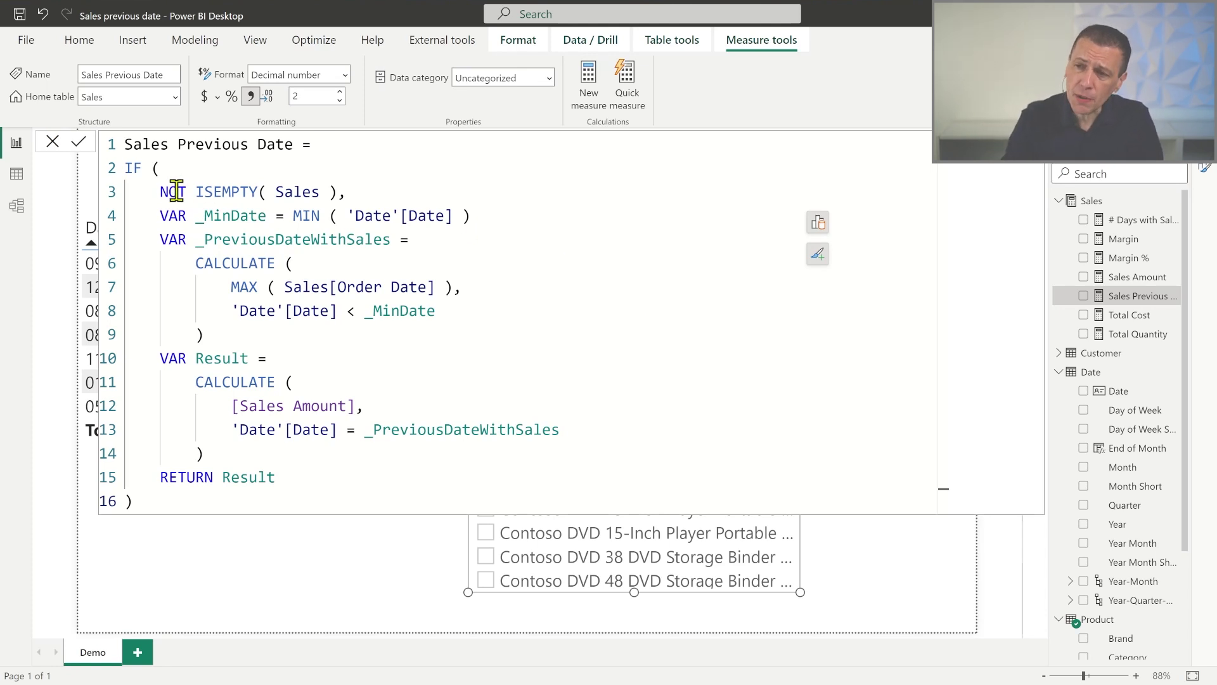
drag(161, 191, 345, 196)
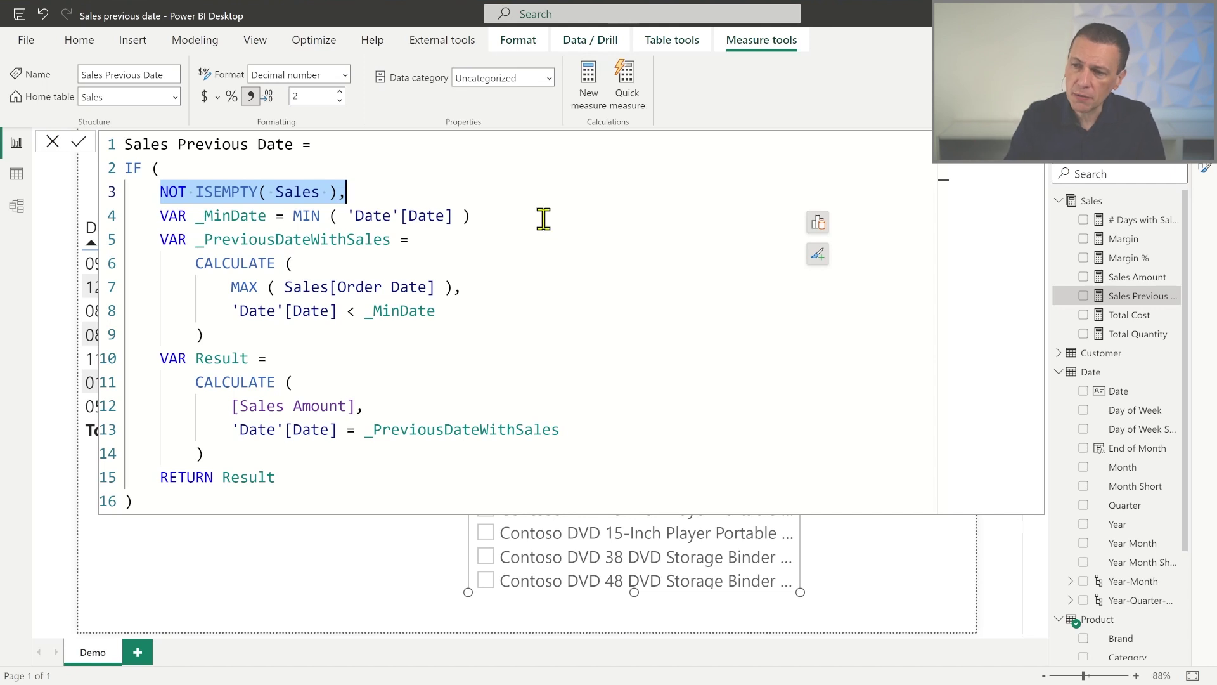
click(163, 215)
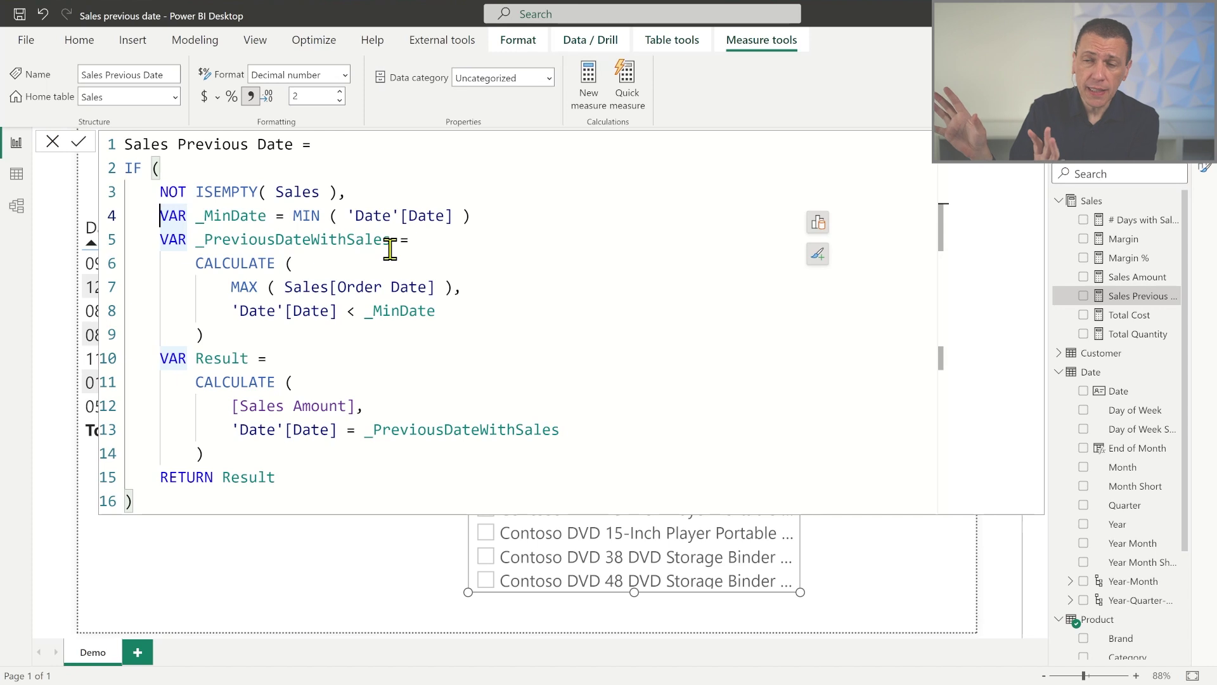
drag(481, 215, 152, 213)
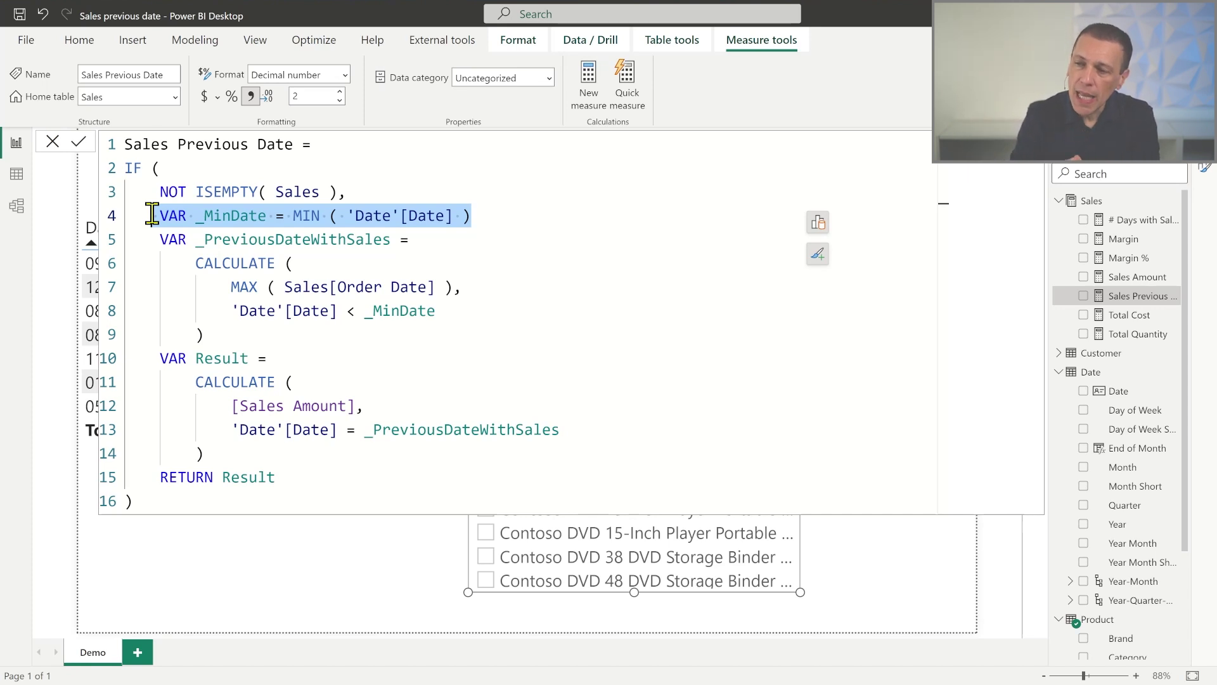
Examine the _PreviousDateWithSales variable definition and its use as the date filter in the Result calculation
click(202, 240)
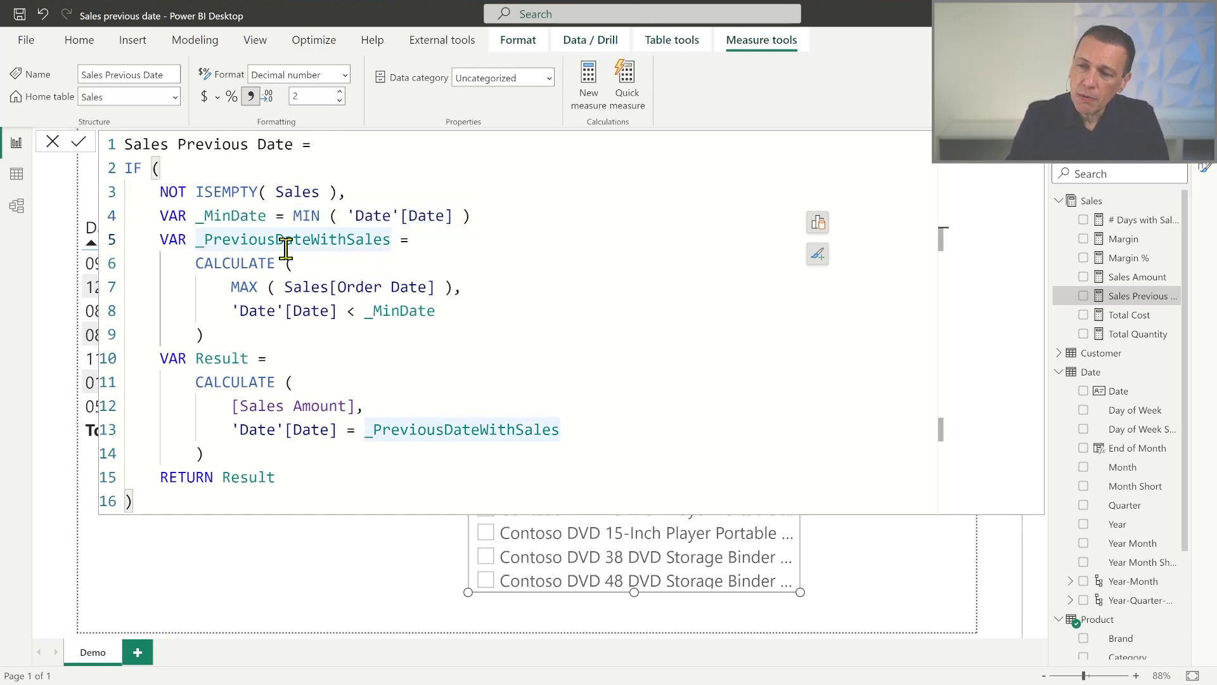
drag(247, 334, 105, 244)
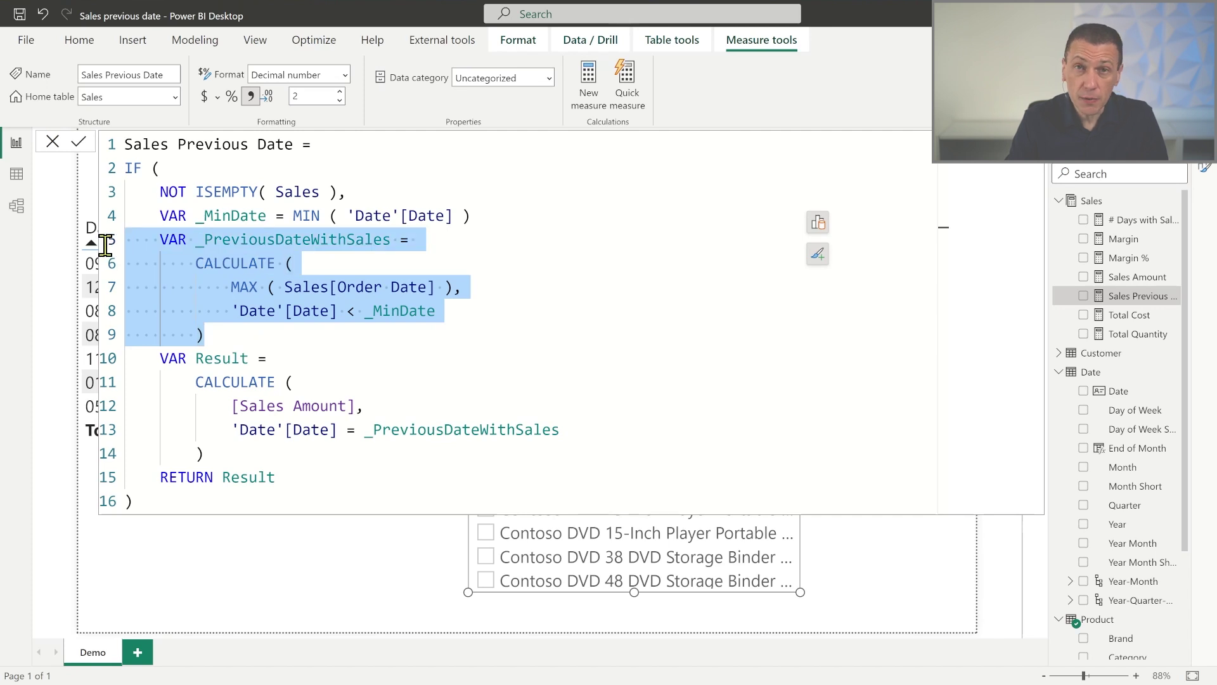
double_click(276, 239)
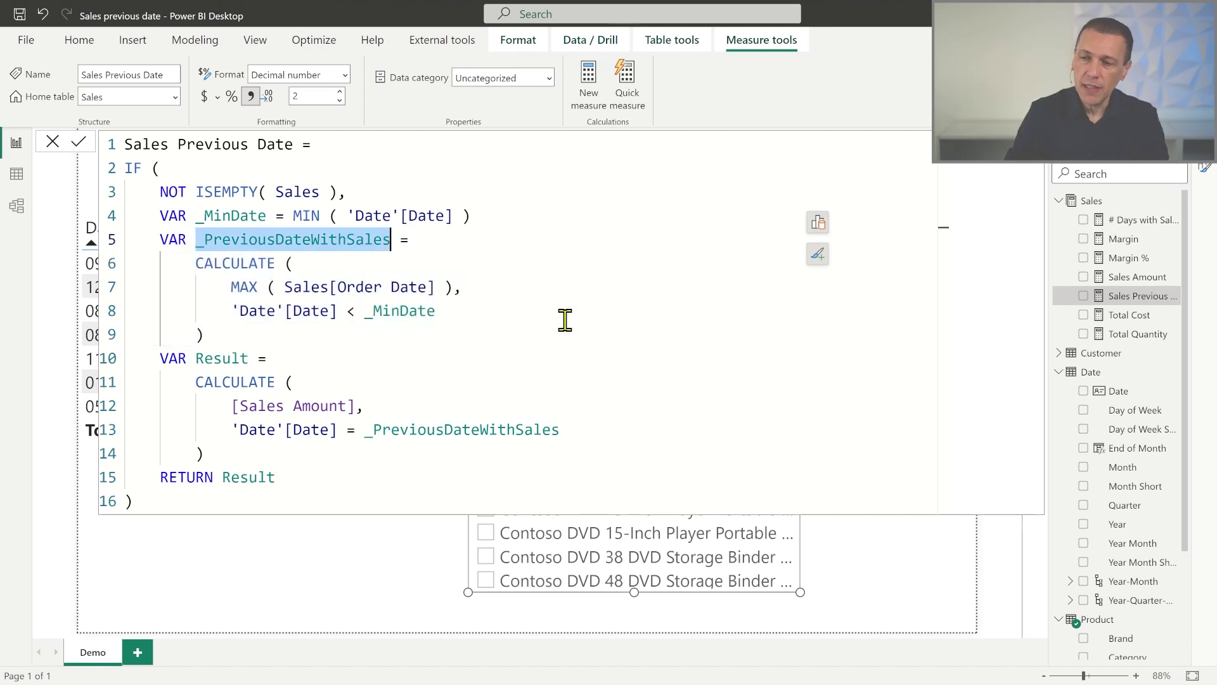
drag(574, 430, 227, 431)
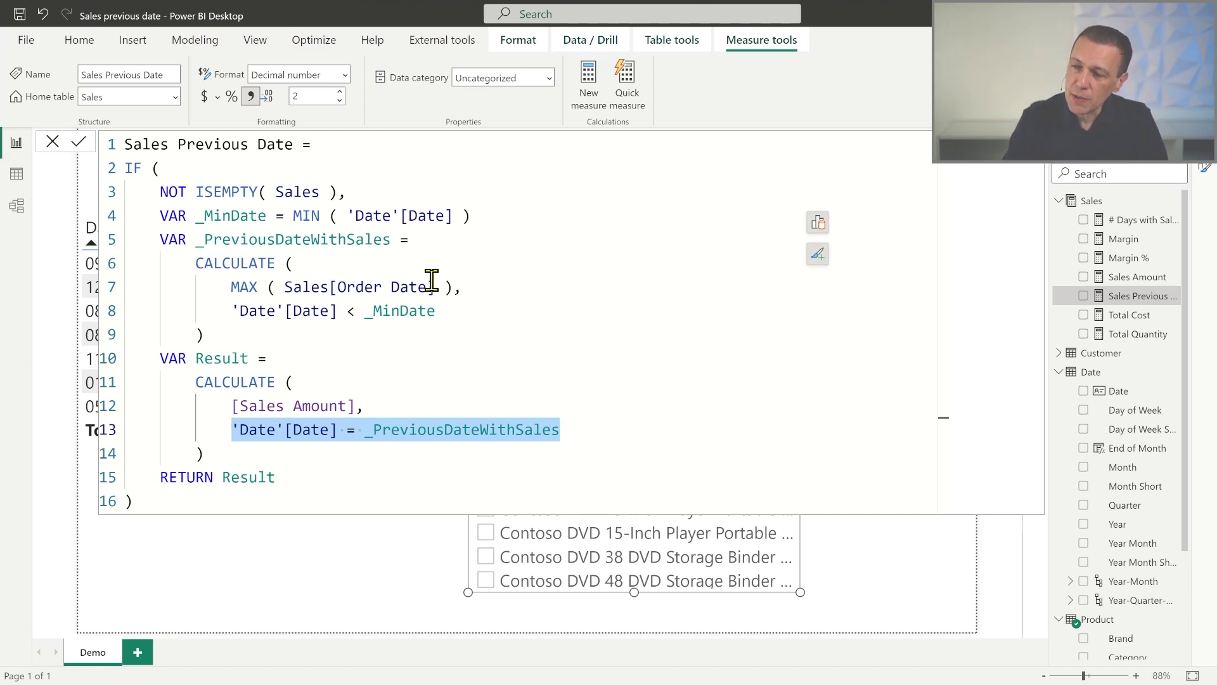
Examine how _PreviousDateWithSales is calculated, covering CALCULATE, MAX ( Sales[Order Date] ) and the filter 'Date'[Date] < _MinDate
click(329, 239)
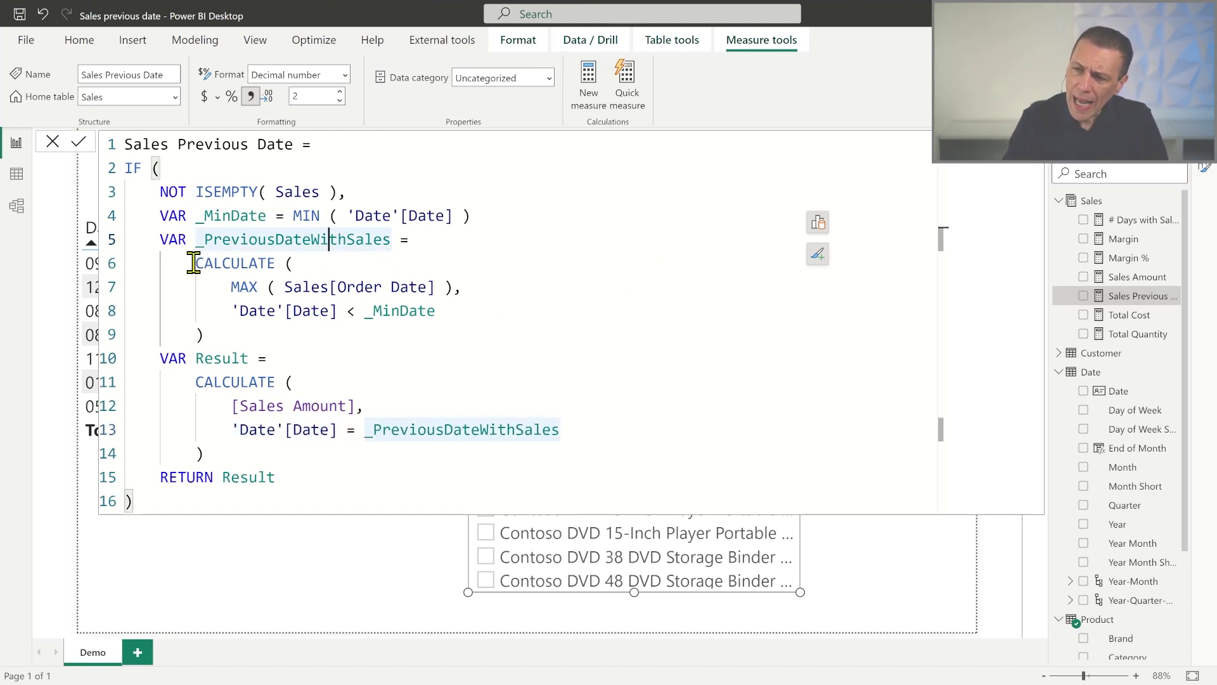
click(377, 262)
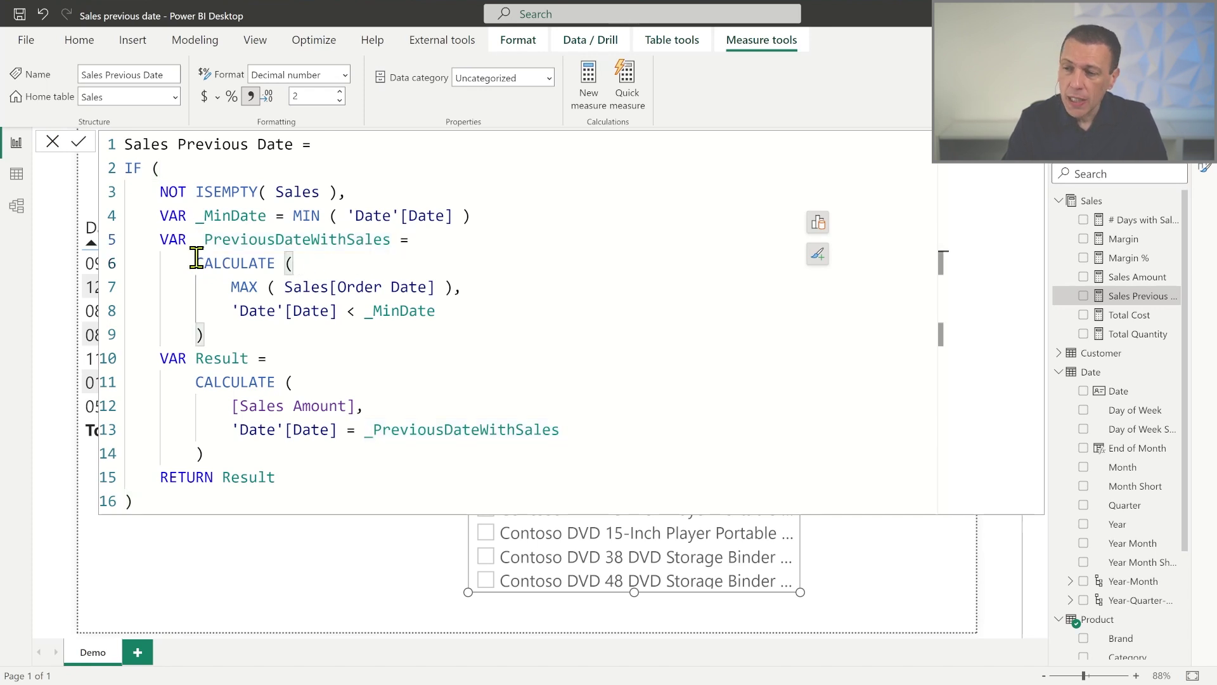
drag(195, 263, 305, 262)
drag(466, 289, 221, 286)
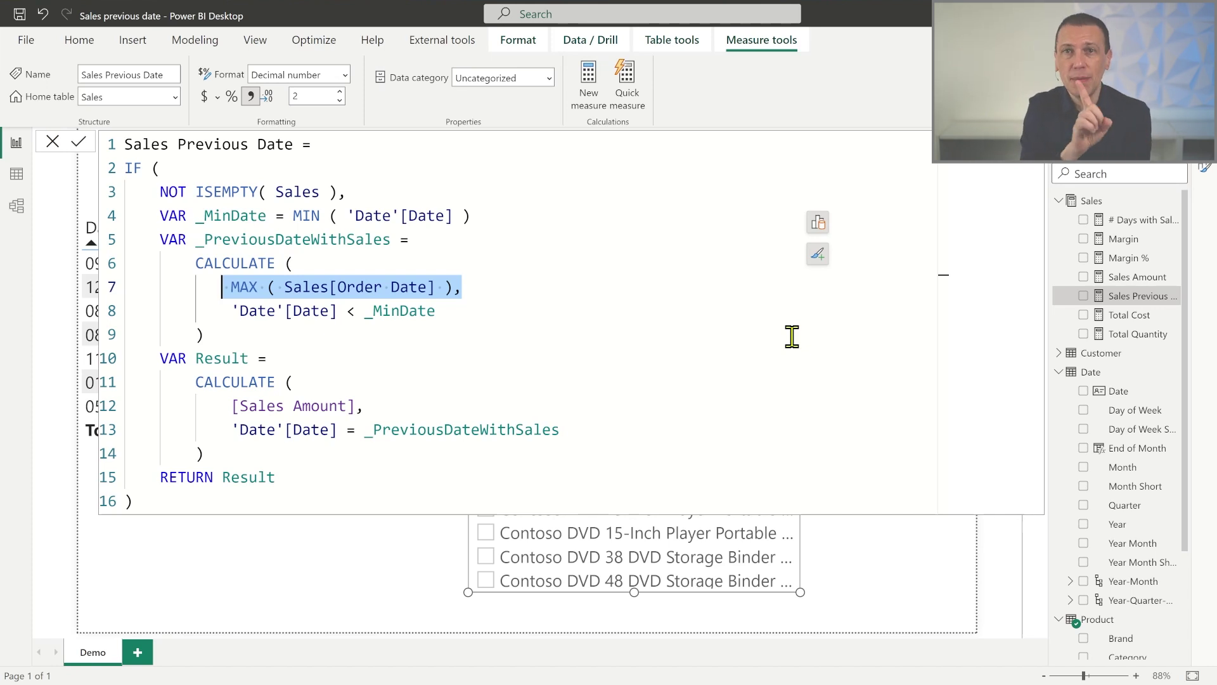
double_click(379, 286)
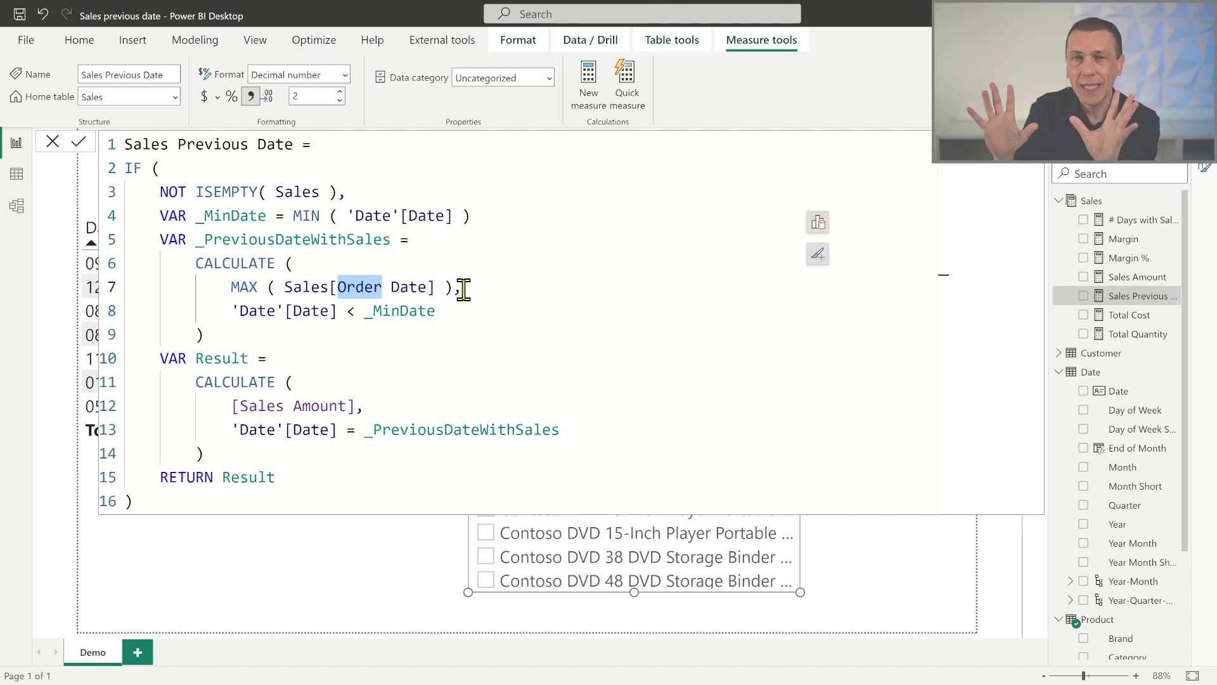
click(449, 309)
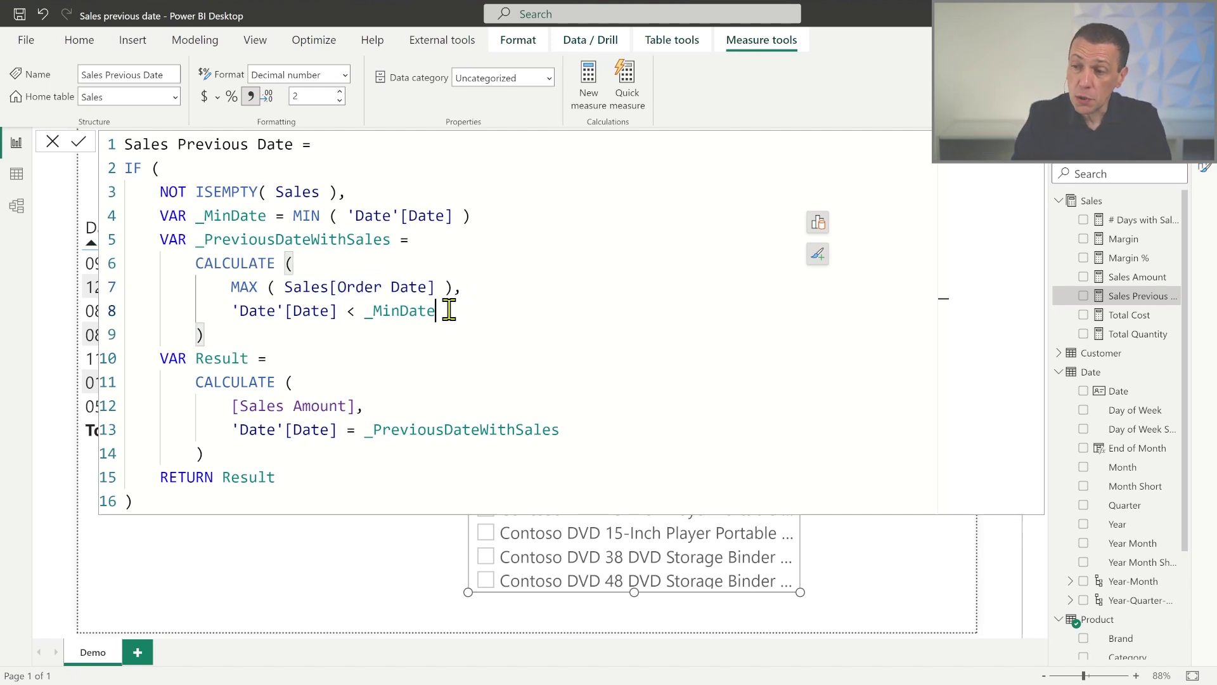
drag(449, 310, 228, 310)
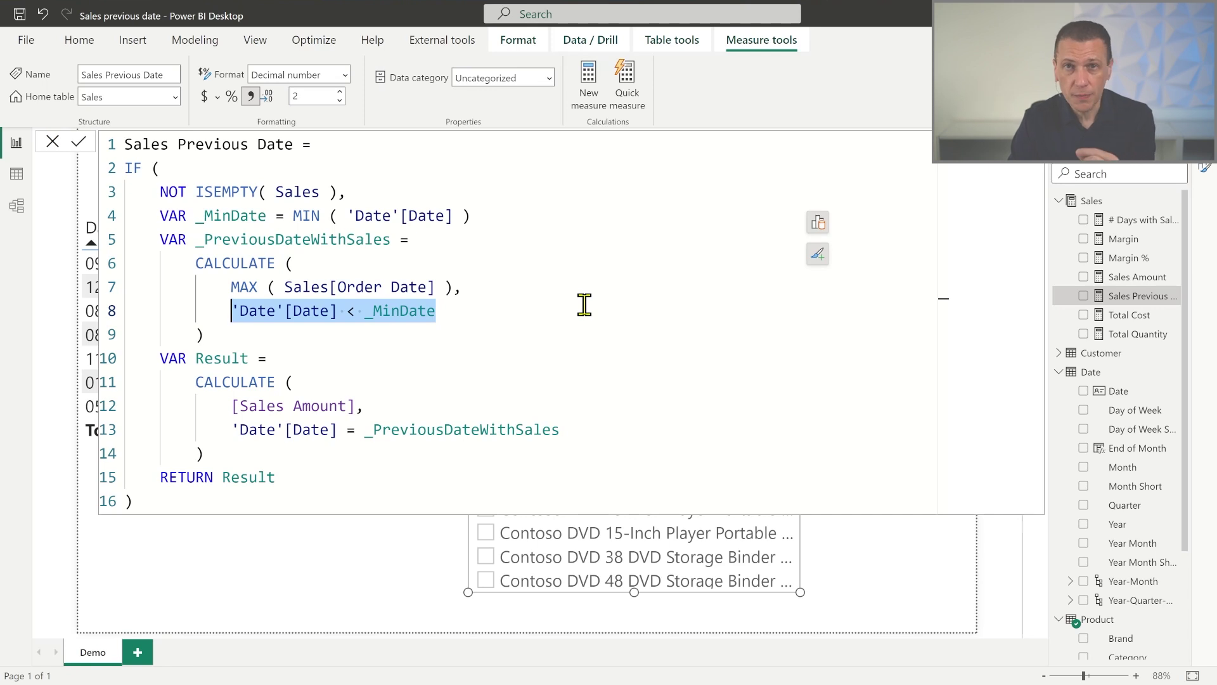
click(450, 311)
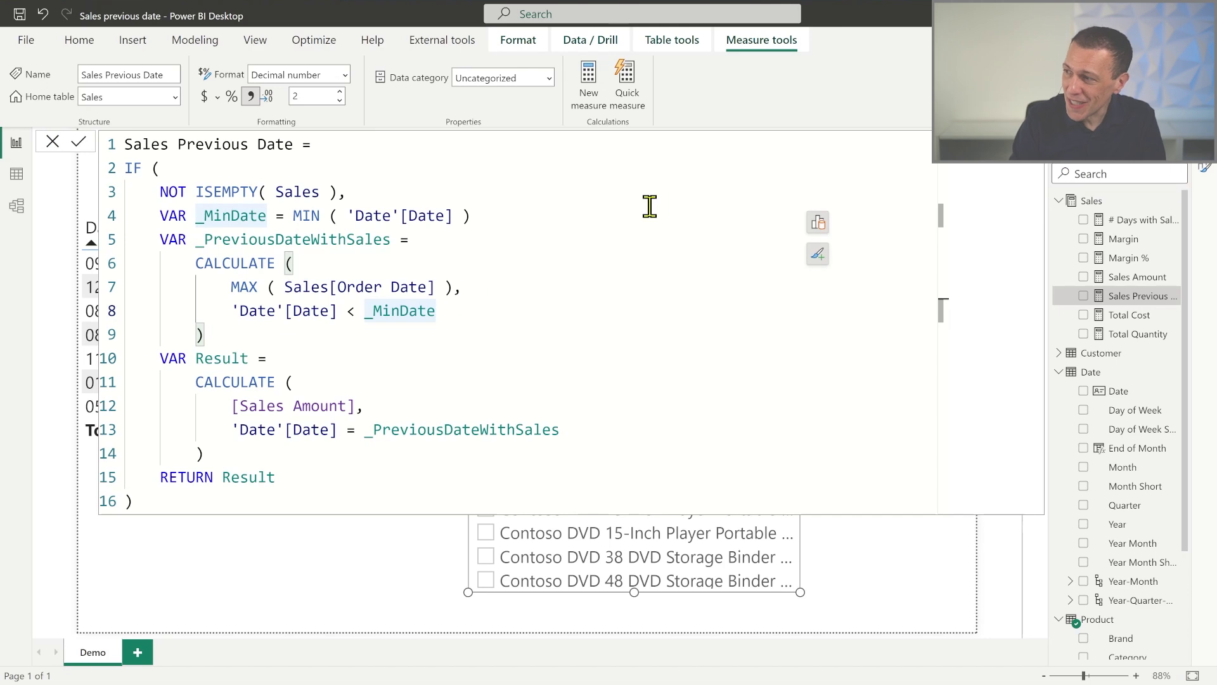
Collapse the formula, clear the Wednesday filter, and check the third Adventure Works 13" Color TV E25 and the first 15.6" LCD TV M130 products
click(1034, 162)
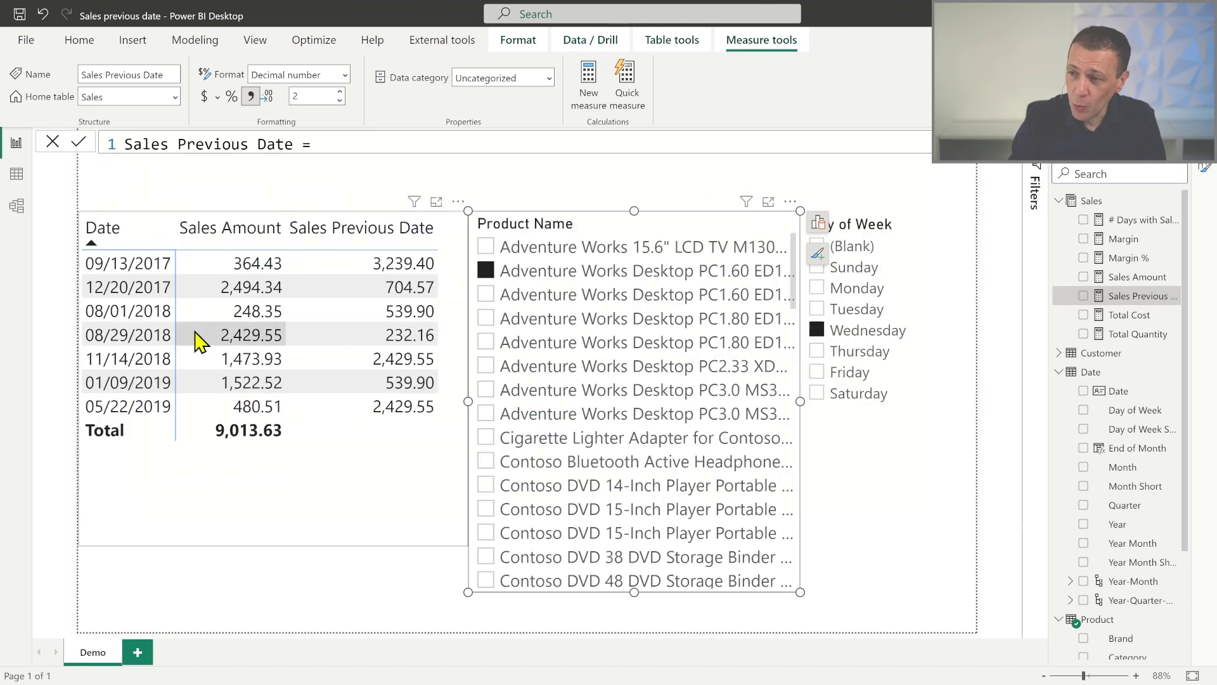
click(816, 331)
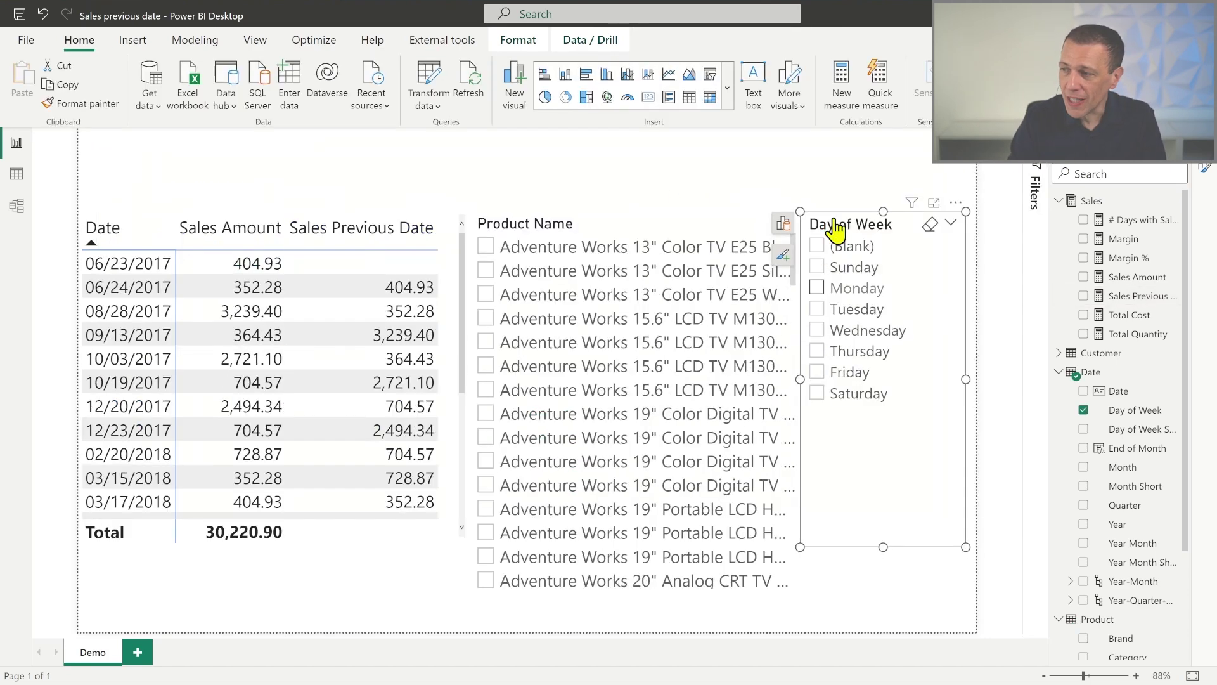
click(497, 293)
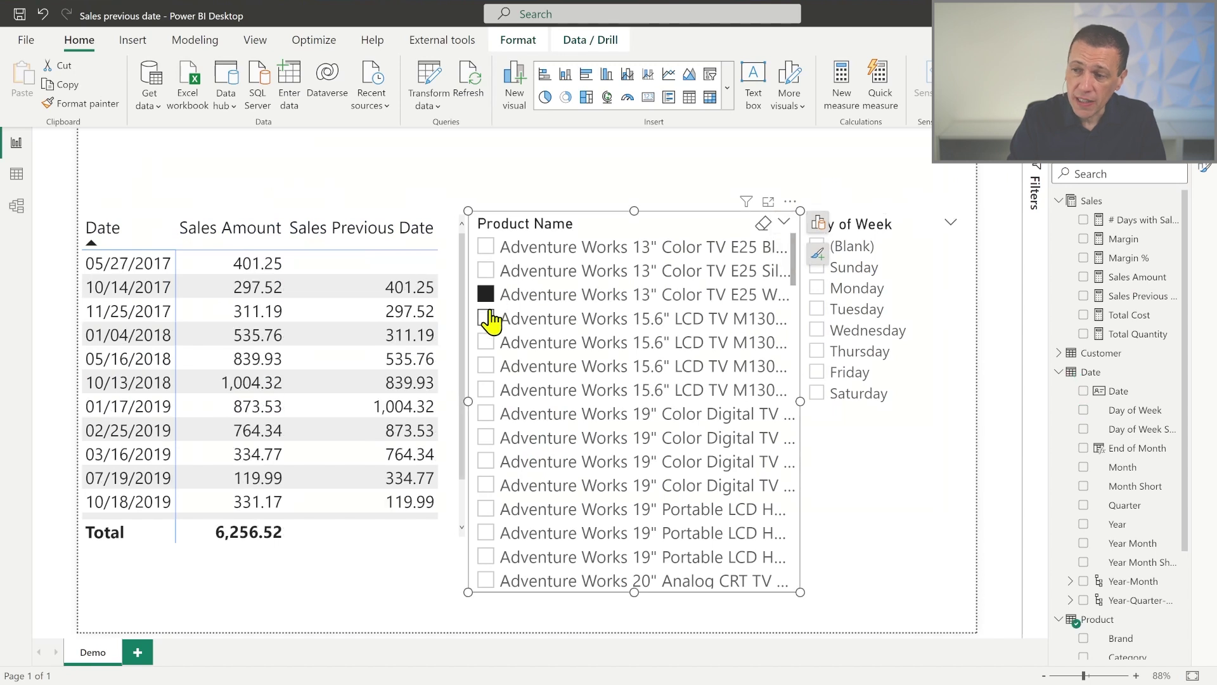
click(486, 318)
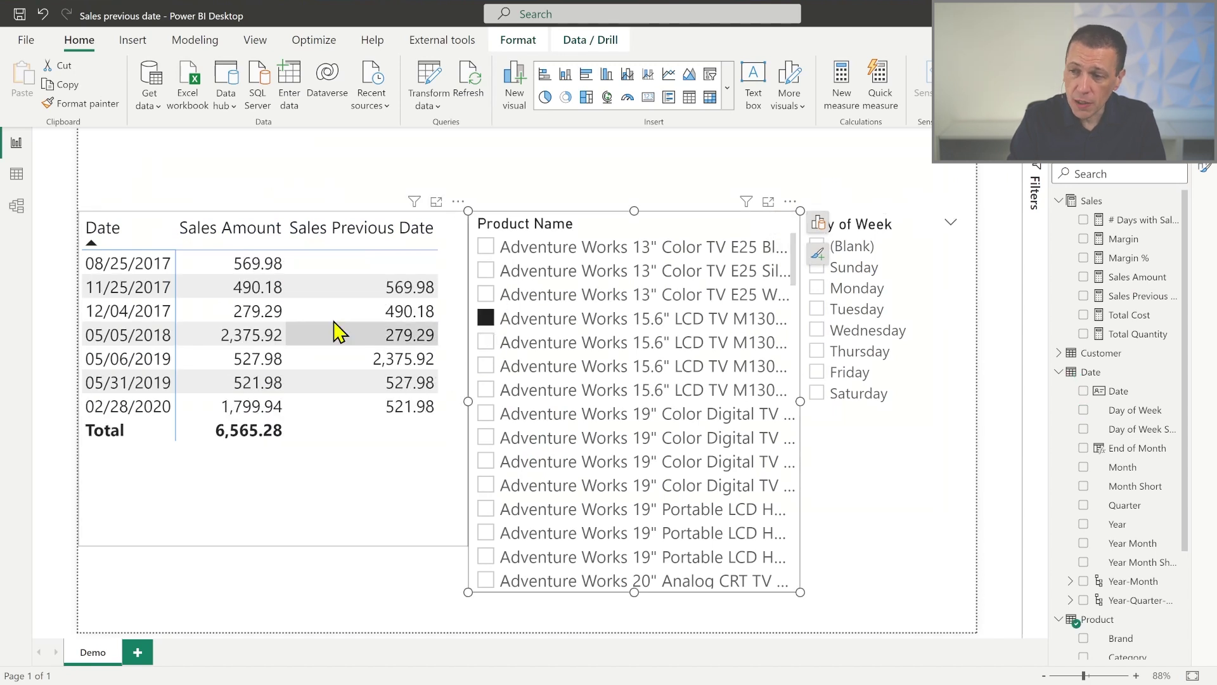
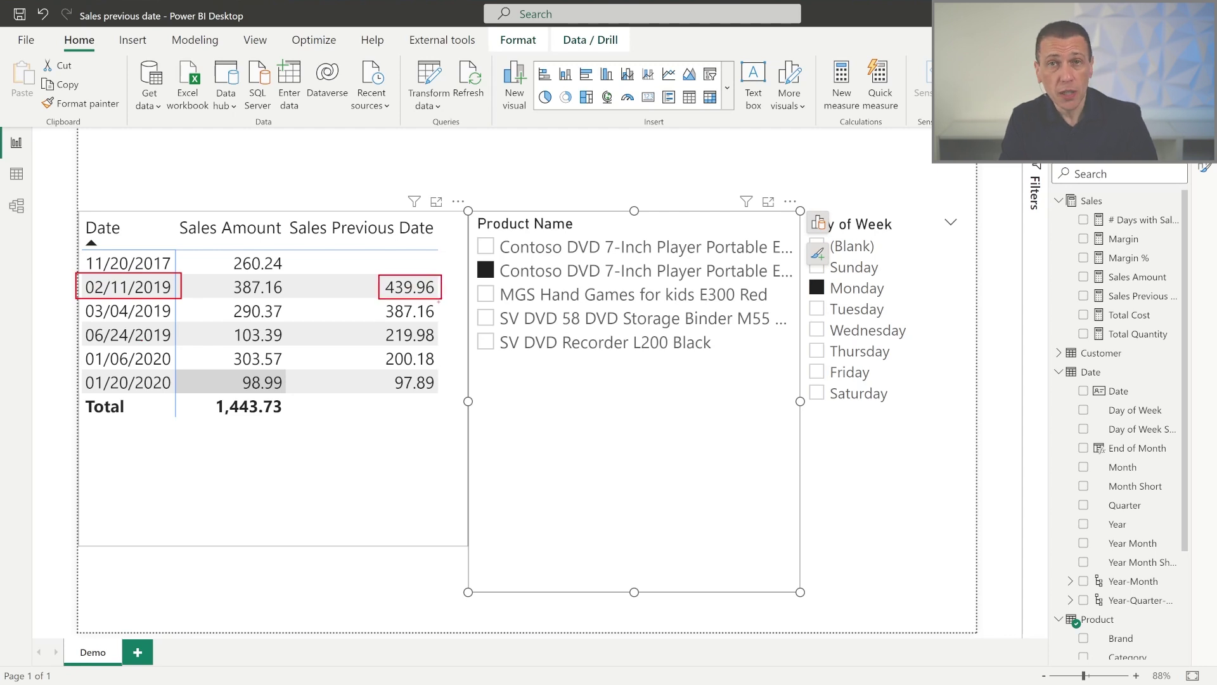
Compare the selected Contoso DVD 7-Inch Player's table rows from 11/20/2017 to 02/11/2019 with and without the Monday filter, ending with Monday cleared
drag(80, 244, 293, 277)
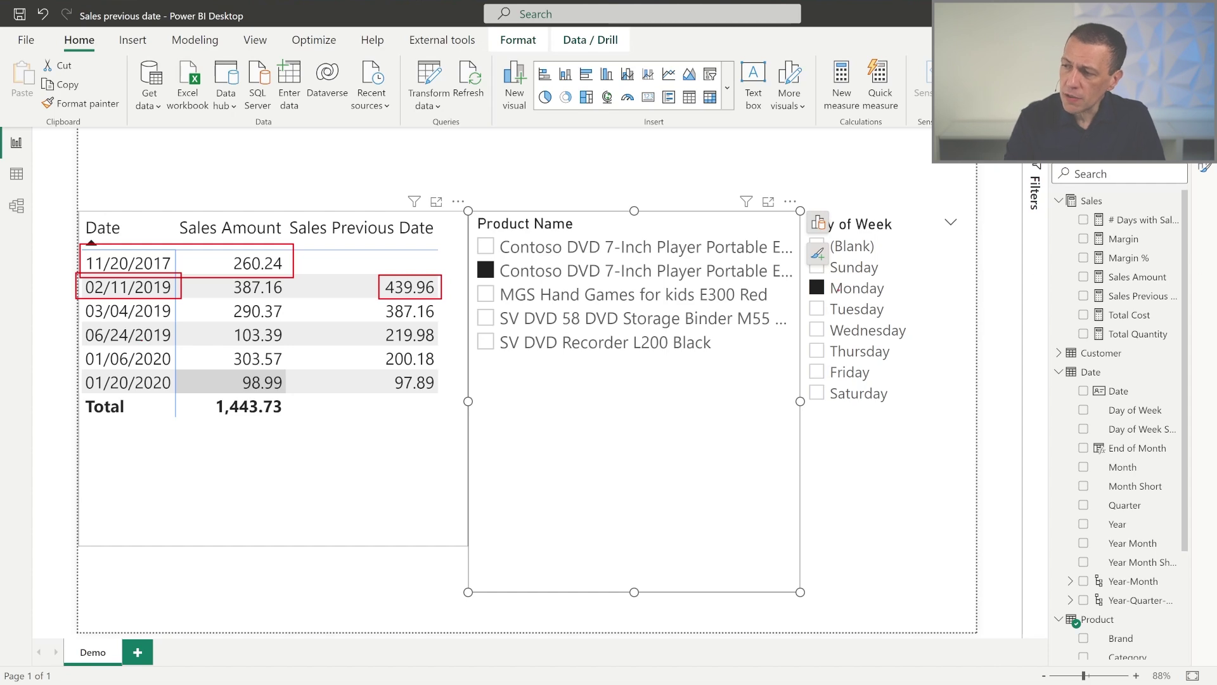
key(Escape)
click(817, 289)
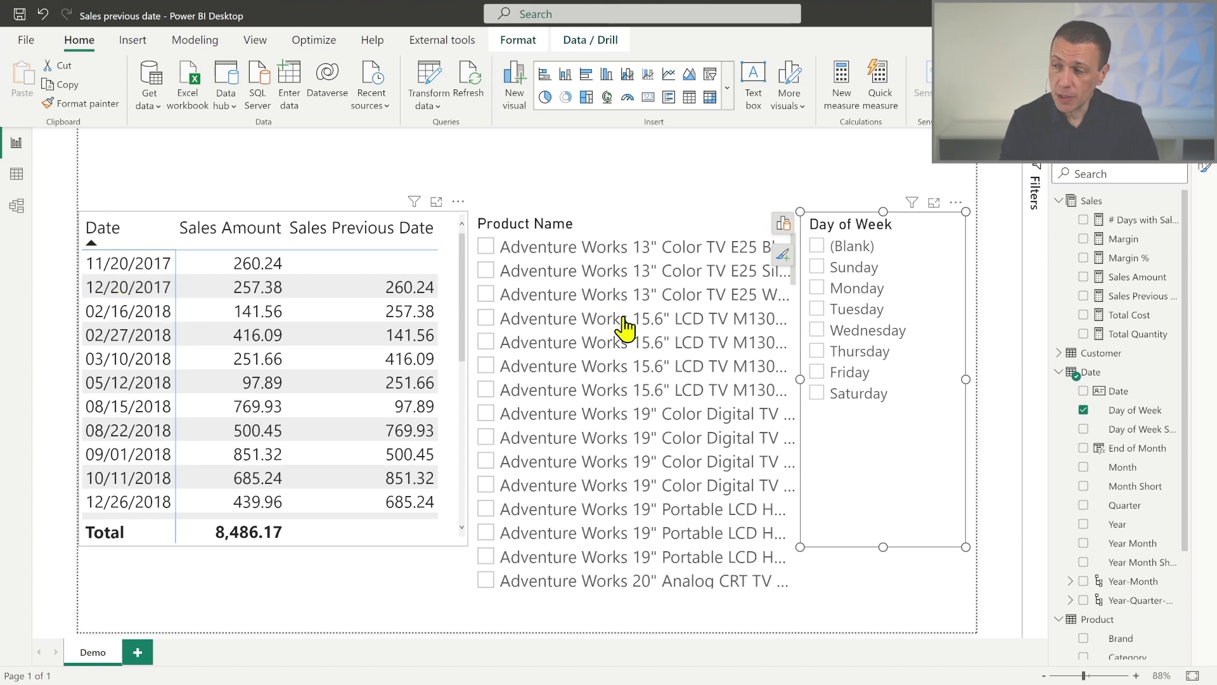
click(822, 289)
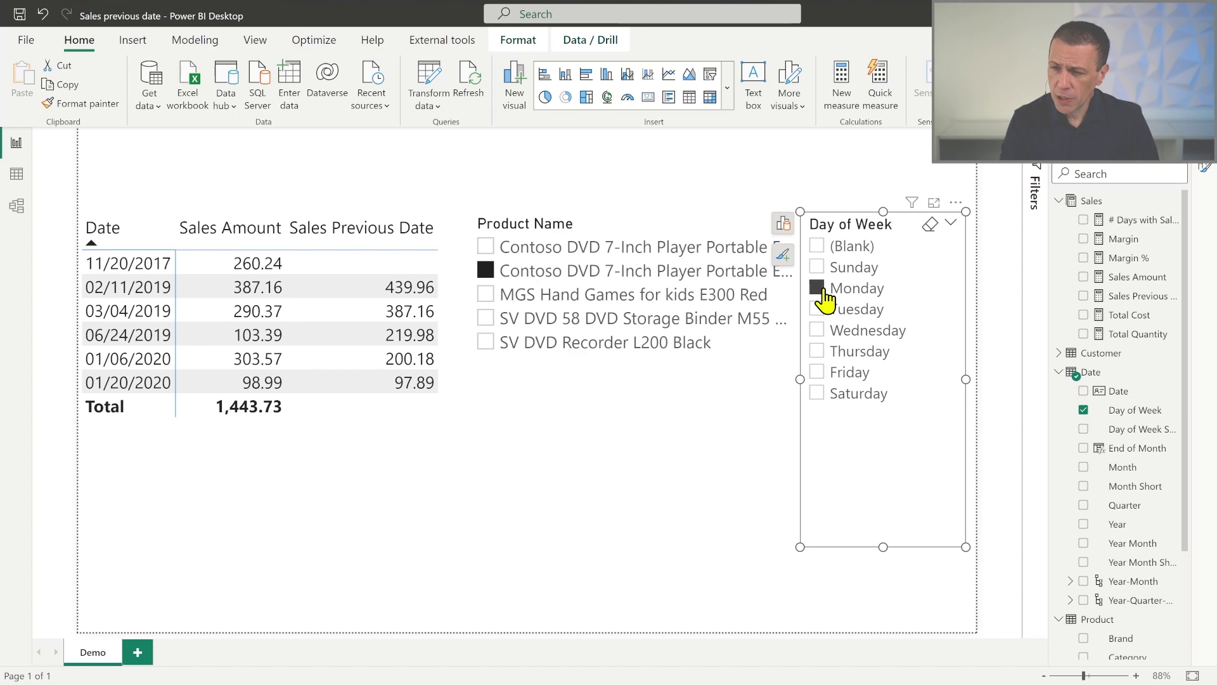
click(821, 290)
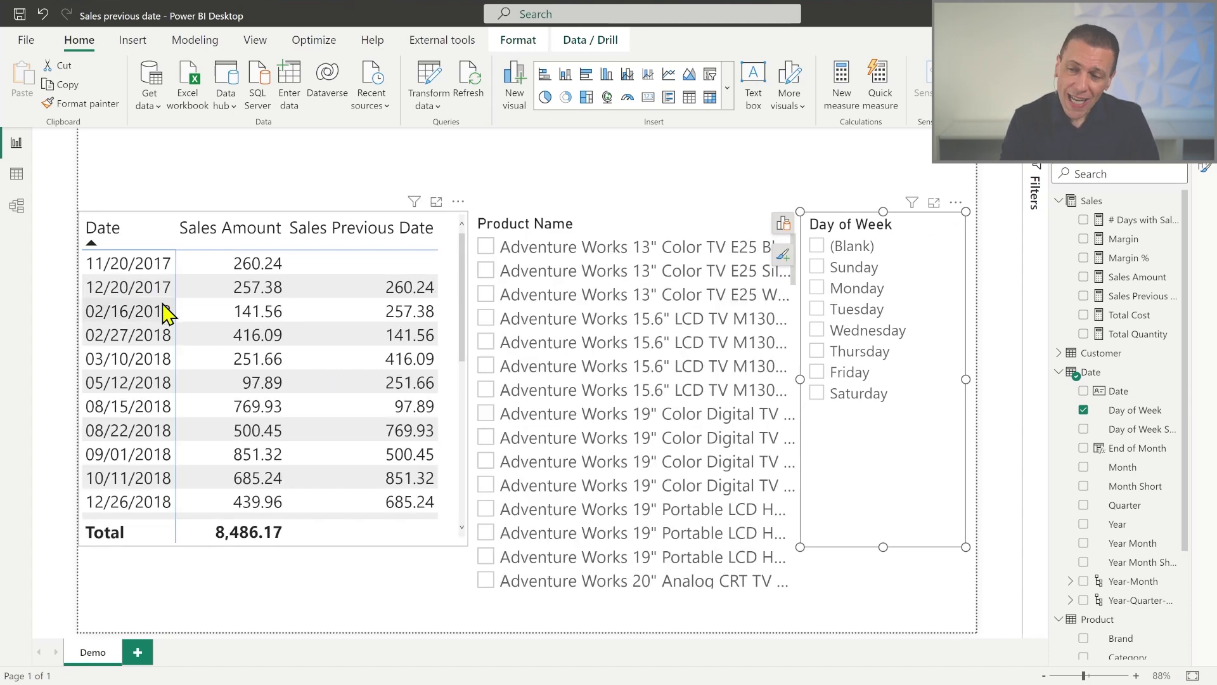
scroll(170, 477, down, 3)
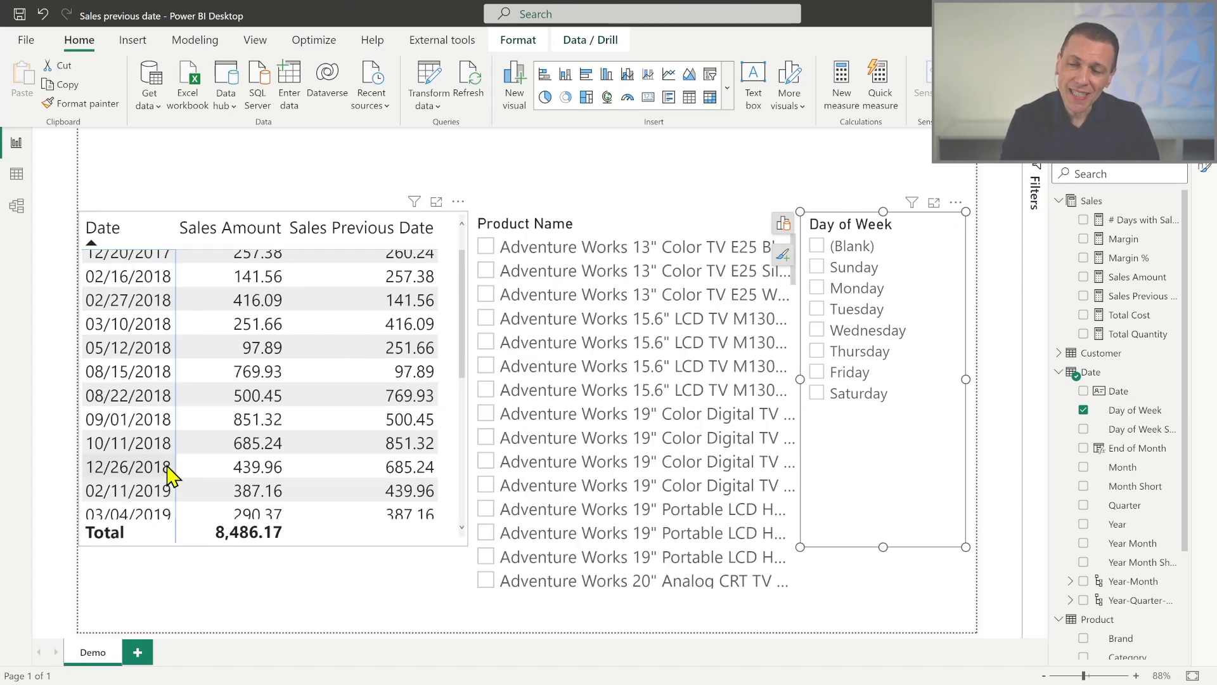
Compare the Sales Previous Date value for 02/11/2019 with the Sales Amount for 12/26/2018 in the table
scroll(170, 477, down, 3)
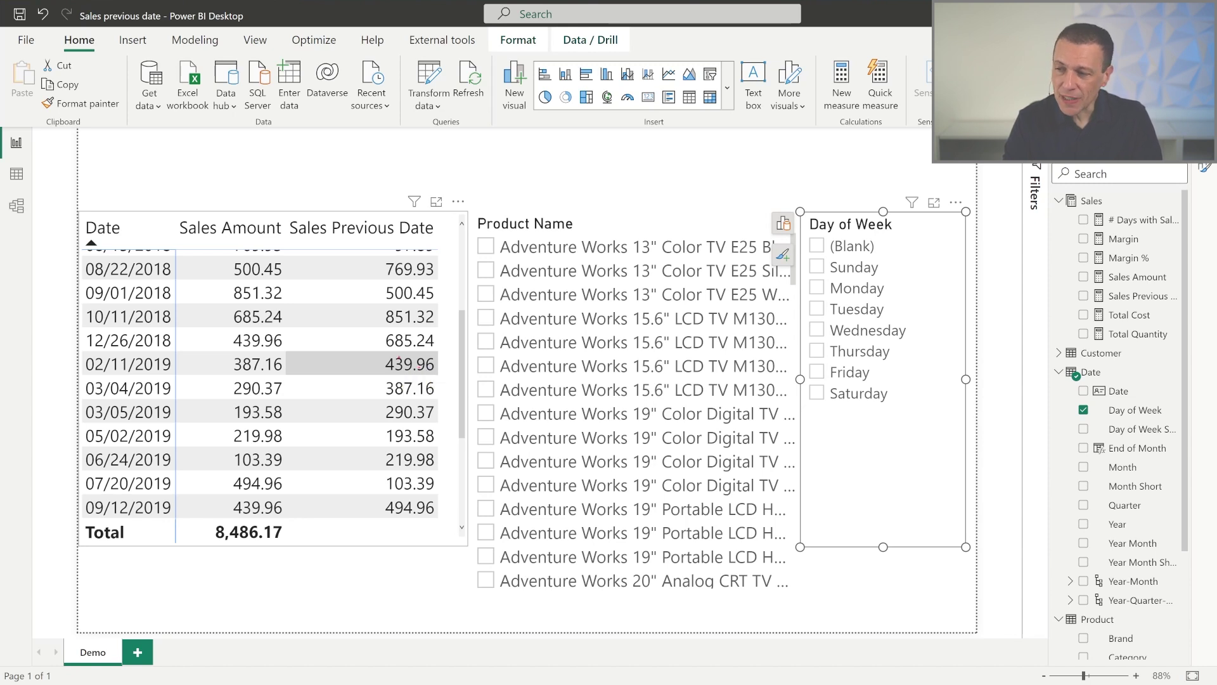
drag(373, 352, 438, 375)
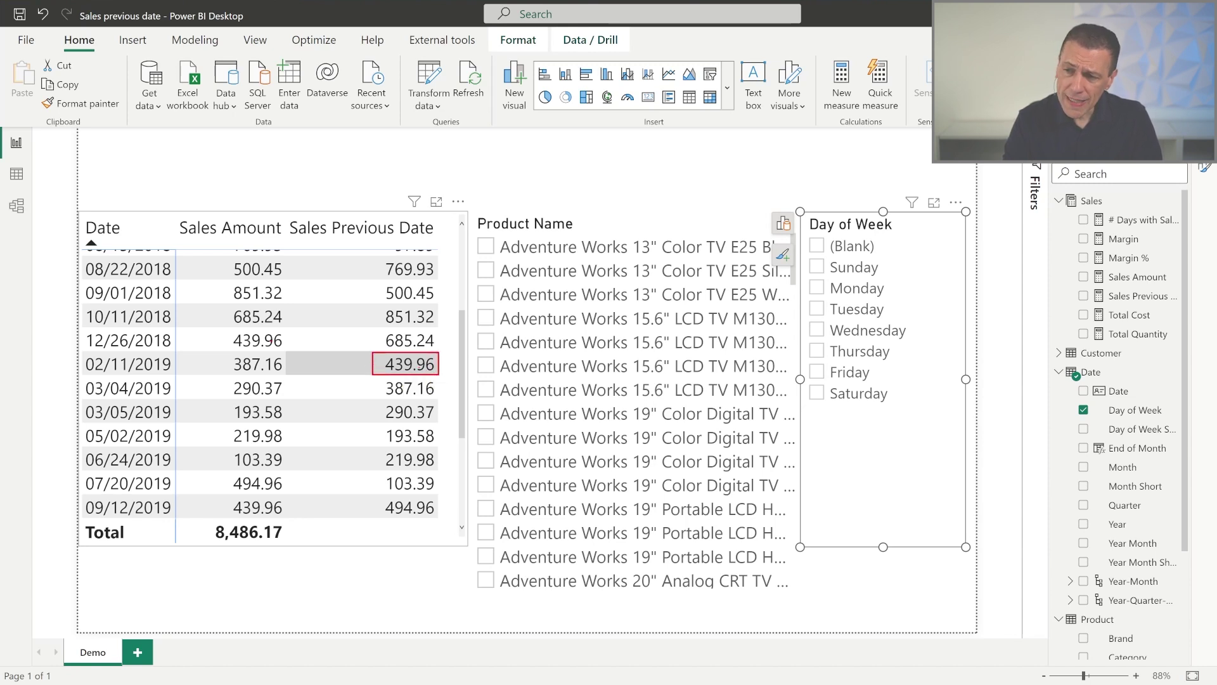
drag(220, 330, 298, 351)
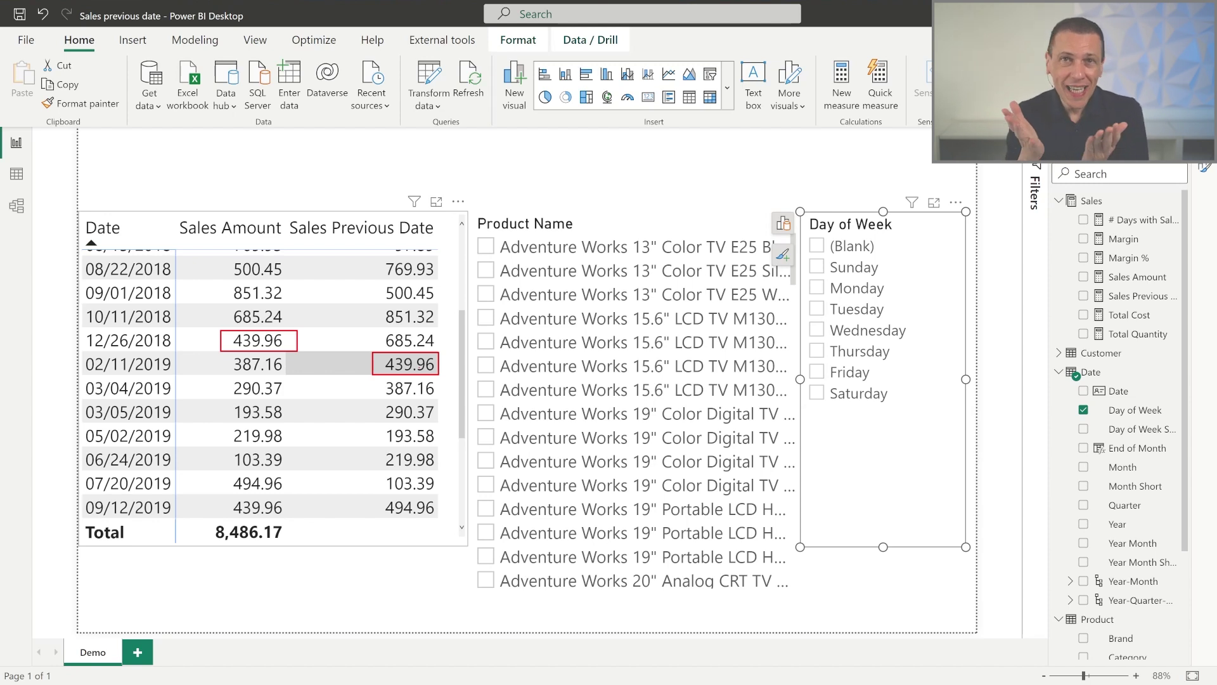
key(Escape)
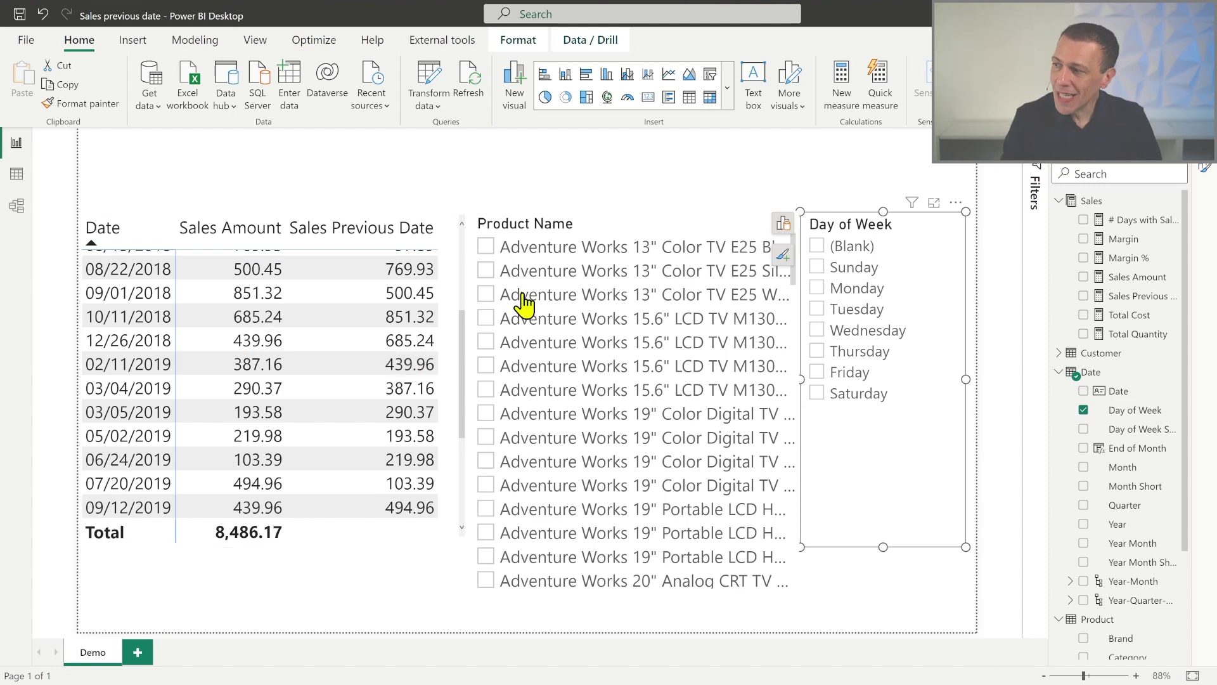
Open the full formula of the Sales Previous Date measure and examine the 'Date'[Date] < _MinDate filter argument
click(1125, 297)
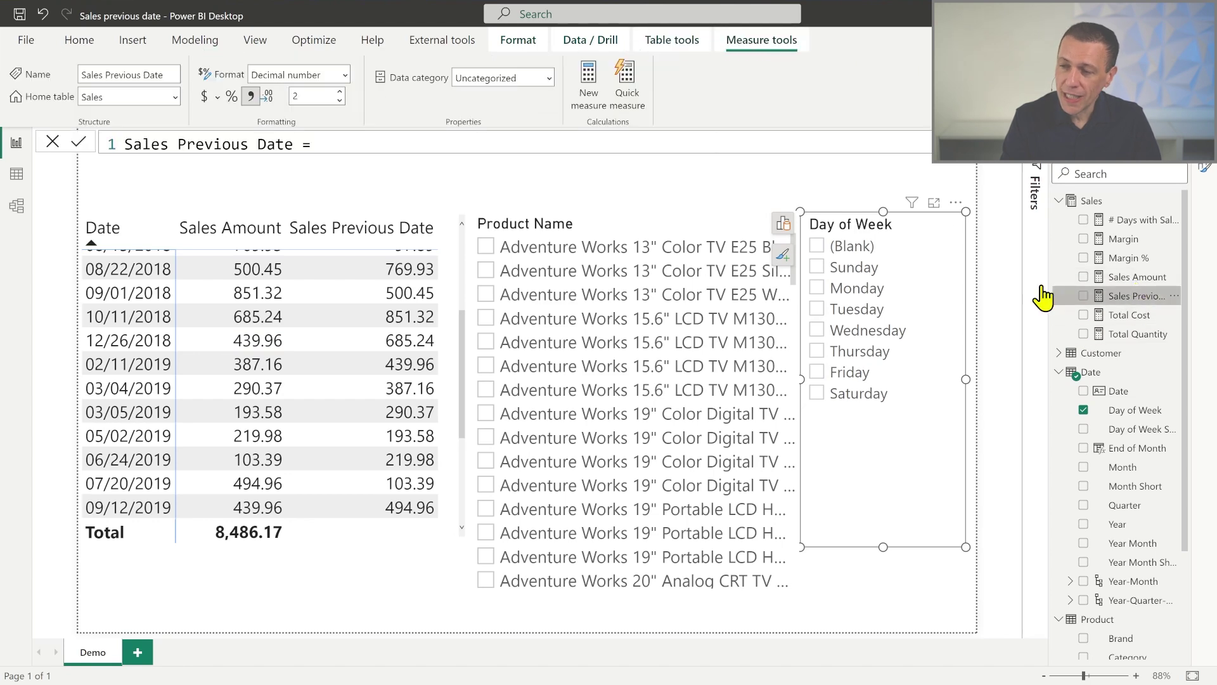
click(924, 144)
click(464, 310)
drag(465, 310, 233, 310)
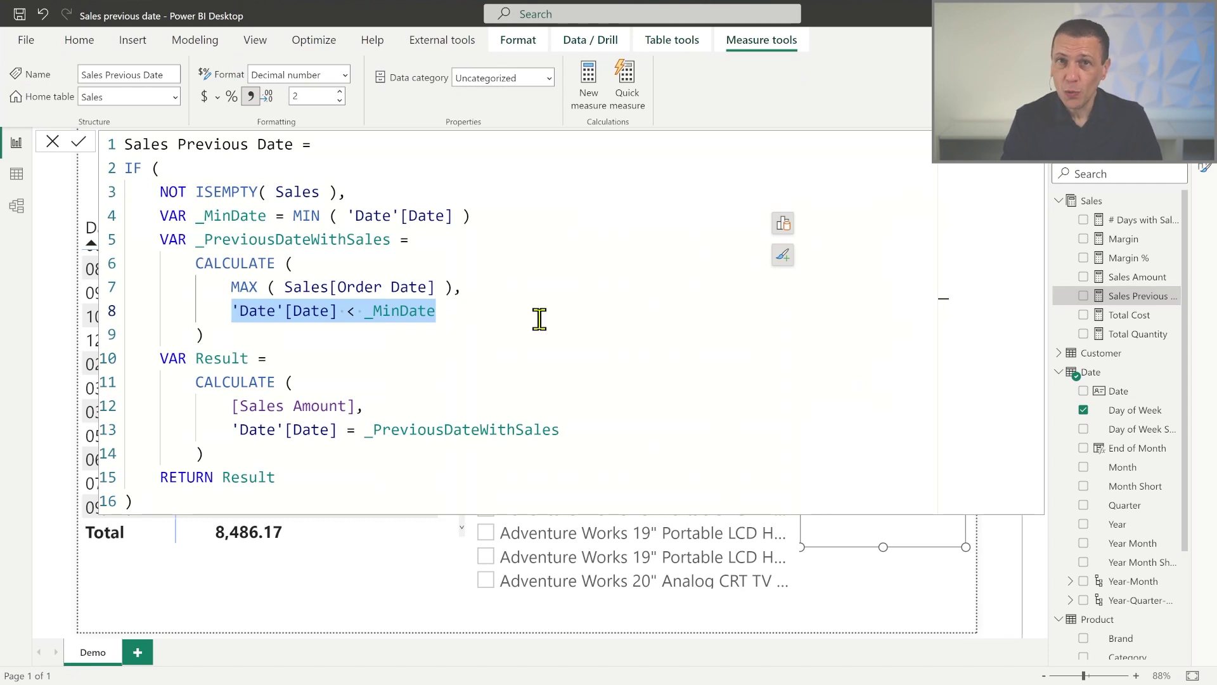
In the _PreviousDateWithSales CALCULATE, insert FILTER ( with ALL ( 'Date'[Date] ) as its table argument above the date condition
click(507, 287)
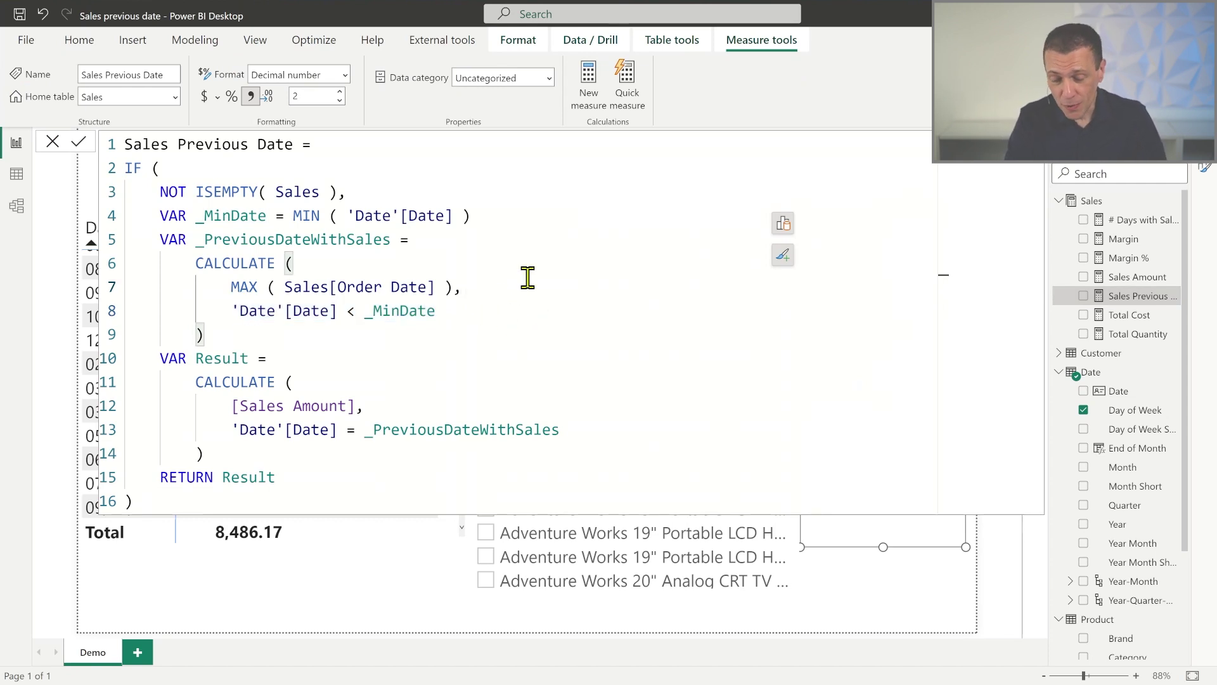
key(Return)
text(FILTER ()
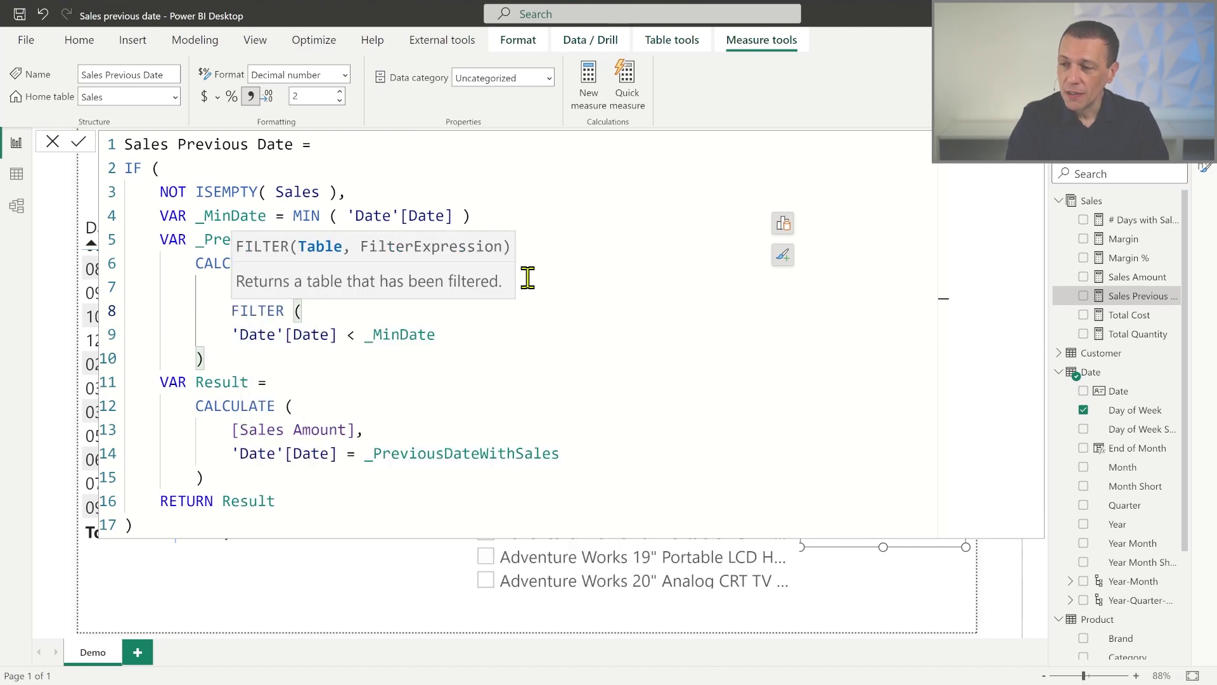
key(Return)
text(ALL ( 'D)
key(Down)
key(Tab)
text())
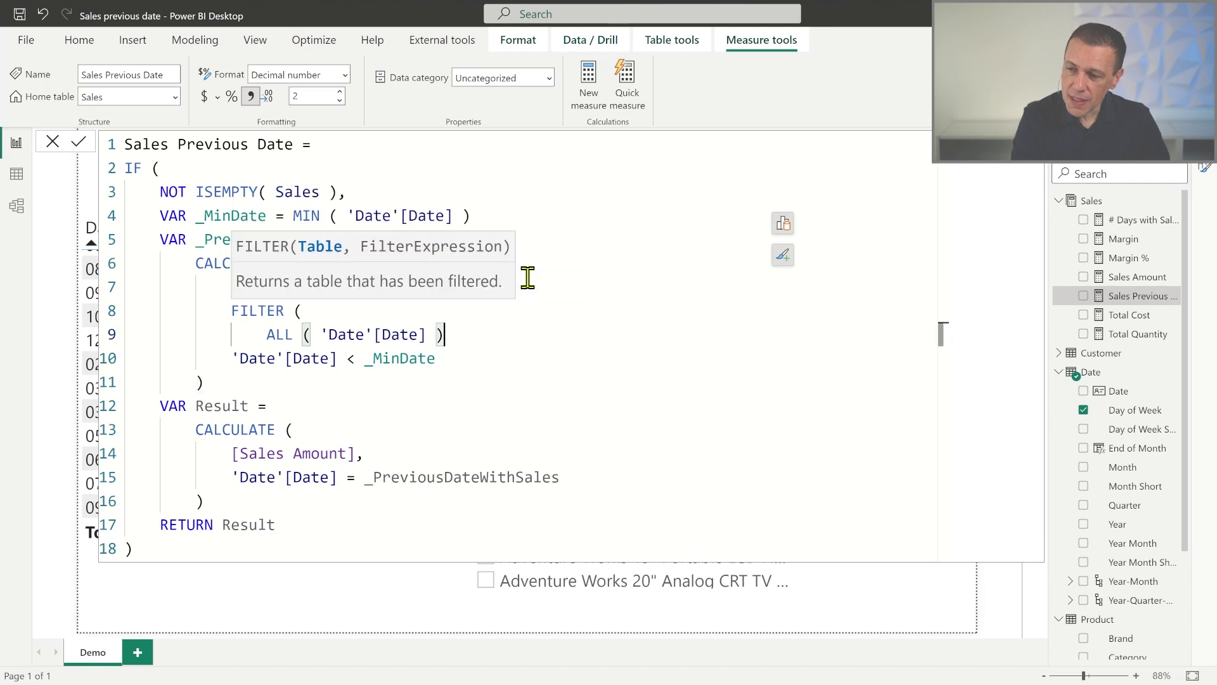
Make 'Date'[Date] < _MinDate the indented second argument of FILTER and close the function with a parenthesis on its own line
text(,)
key(Down)
key(Home)
key(Tab)
key(End)
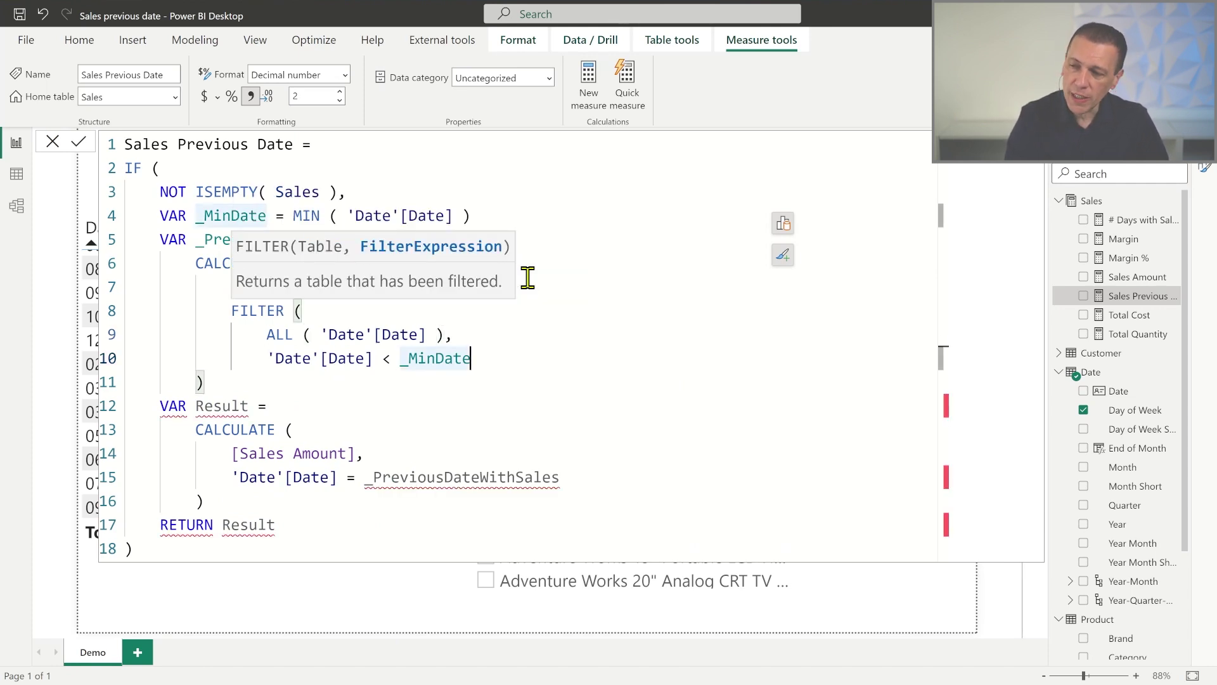
key(Return)
text())
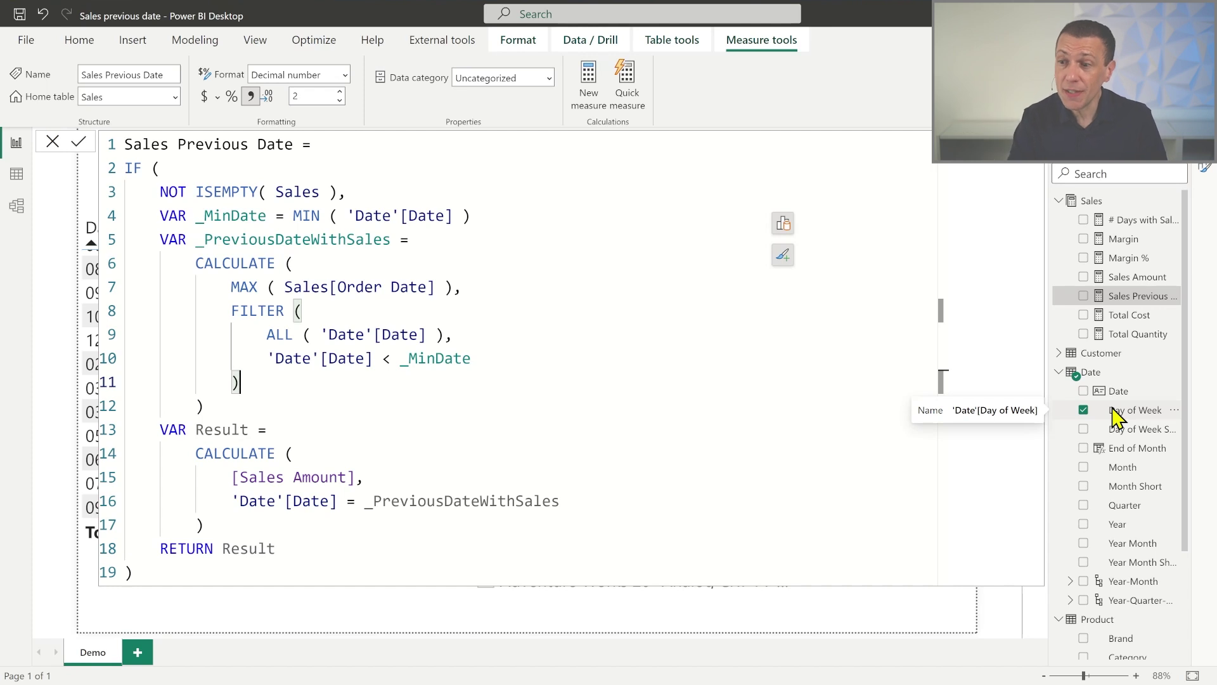
Review ALL ( 'Date'[Date] ) and add REMOVEFILTERS( 'Date' ) as another CALCULATE argument after the FILTER block
click(579, 348)
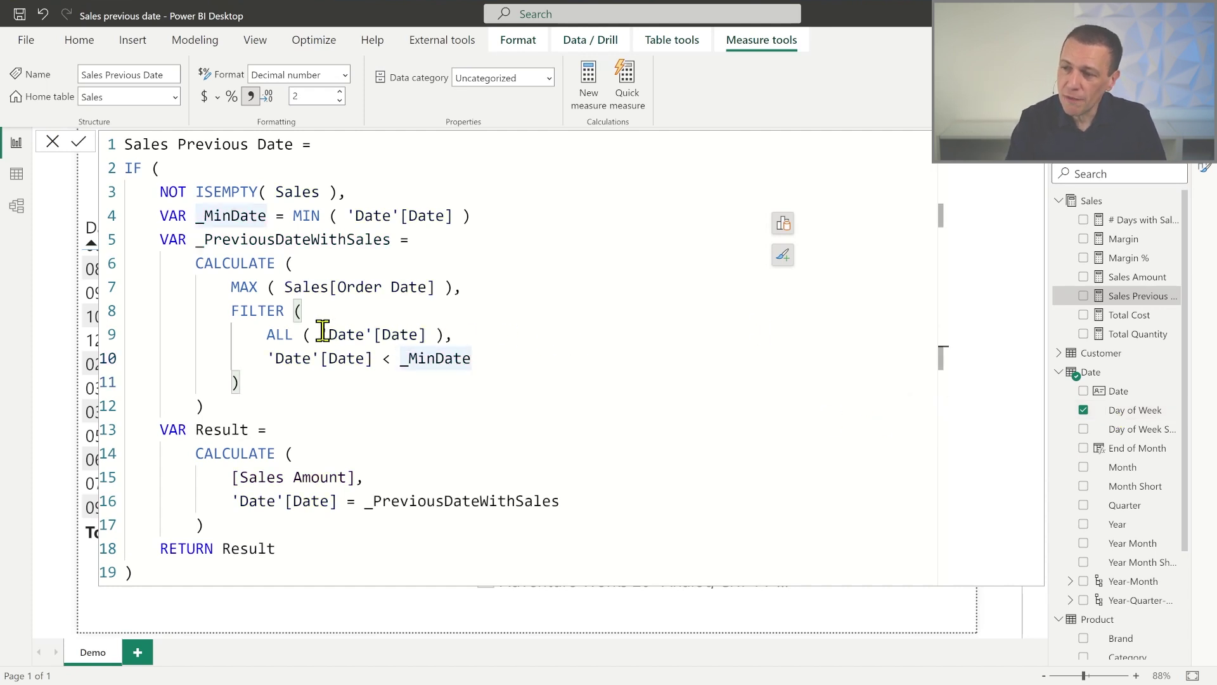
drag(321, 334, 426, 325)
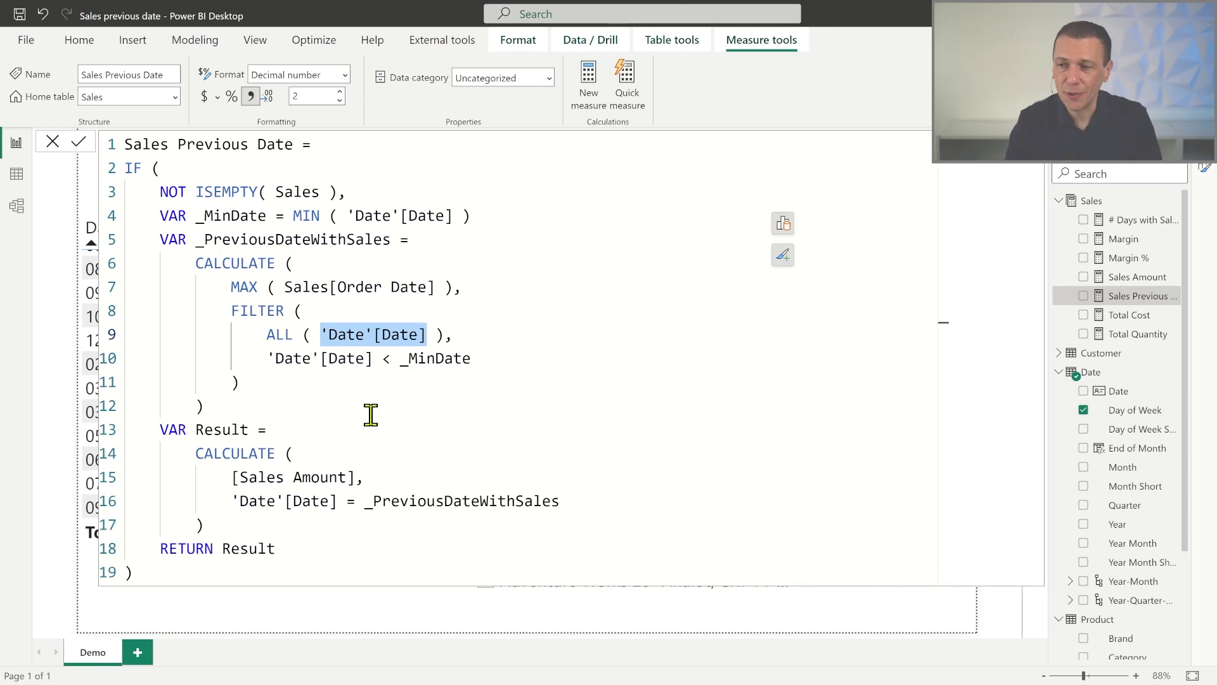
click(297, 380)
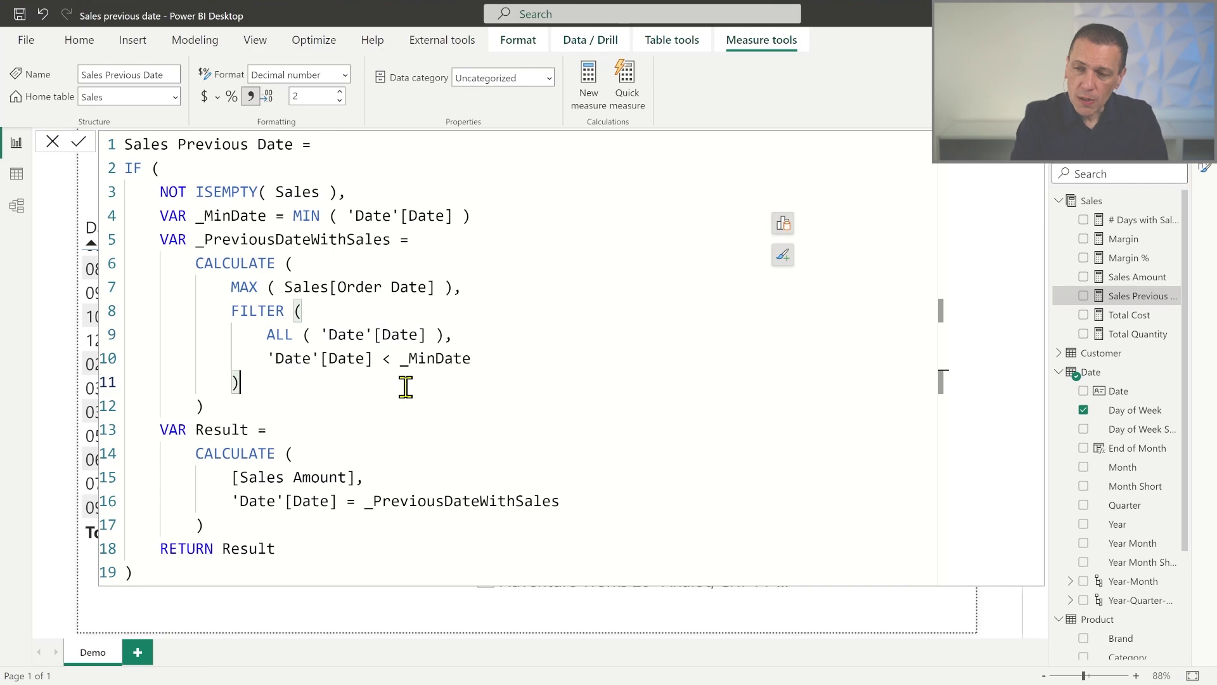
text(,)
key(shift+Return)
key(Escape)
text(REMO)
key(Tab)
text('Da)
key(Tab)
text())
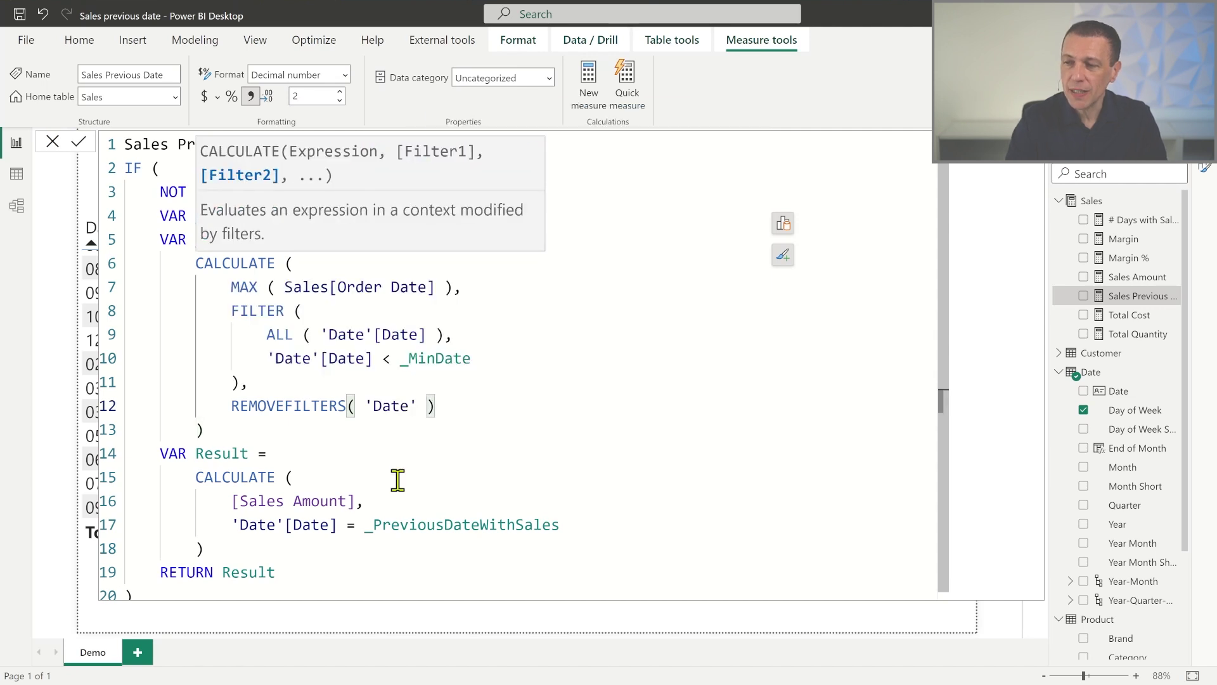
Review the REMOVEFILTERS( 'Date' ) line, collapse the formula, and filter the report to Monday
click(421, 484)
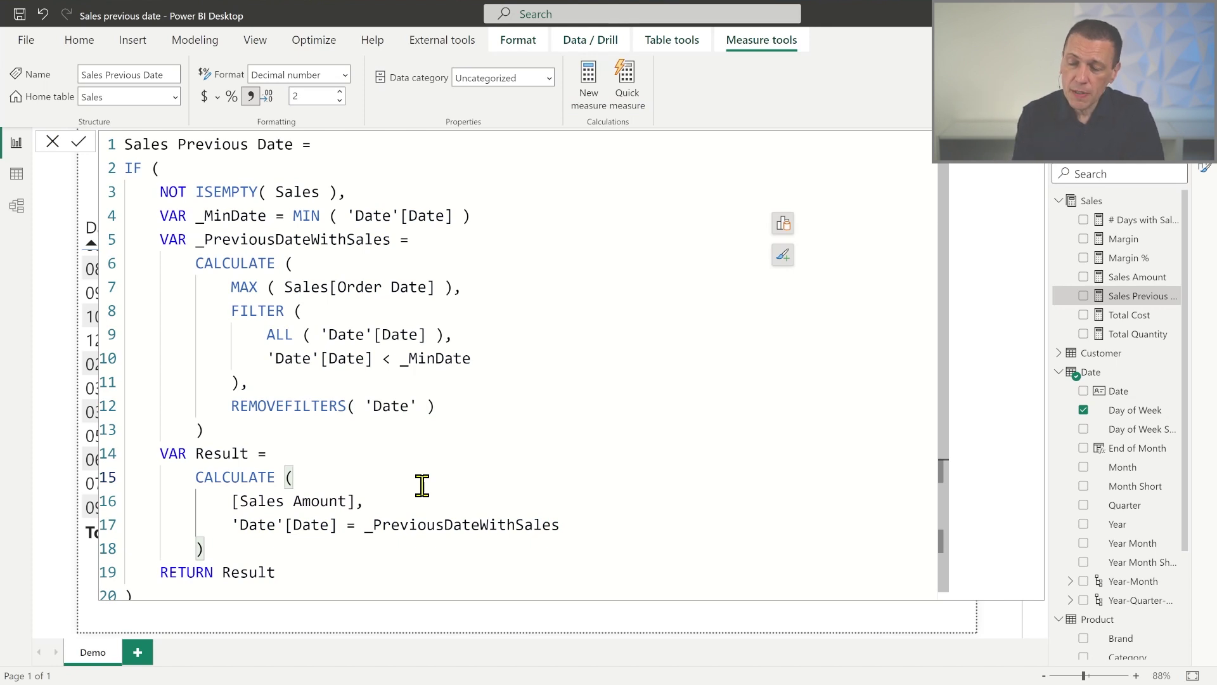
drag(436, 406, 235, 396)
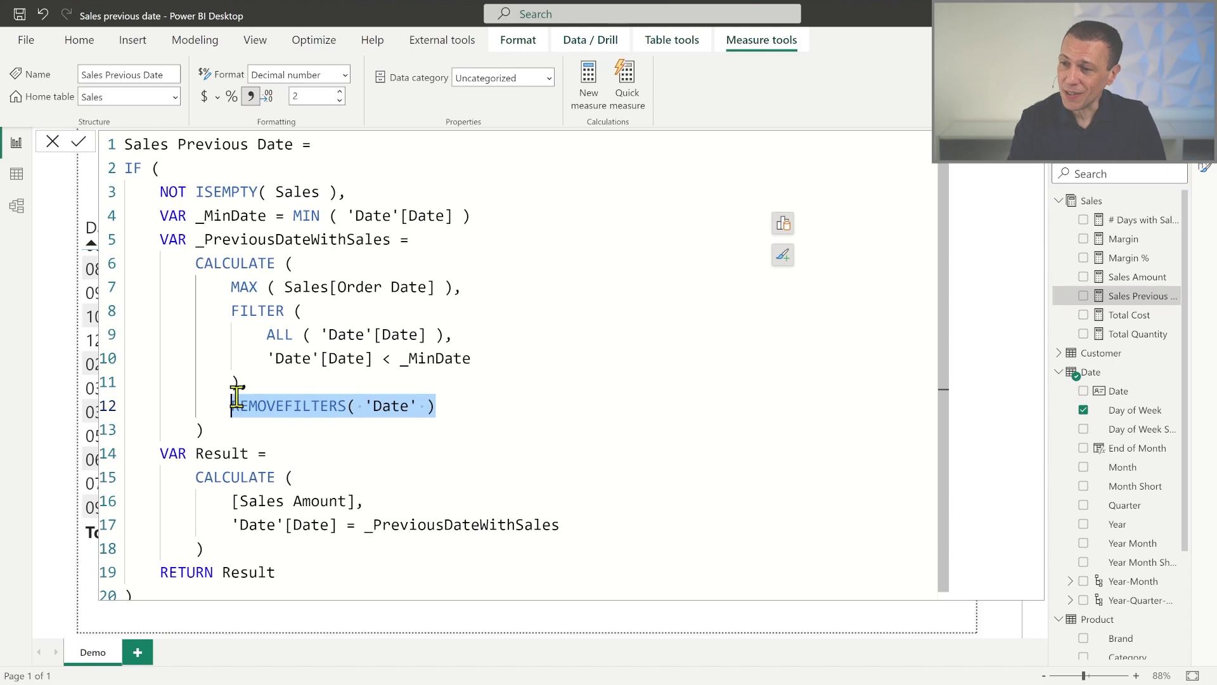
click(1035, 165)
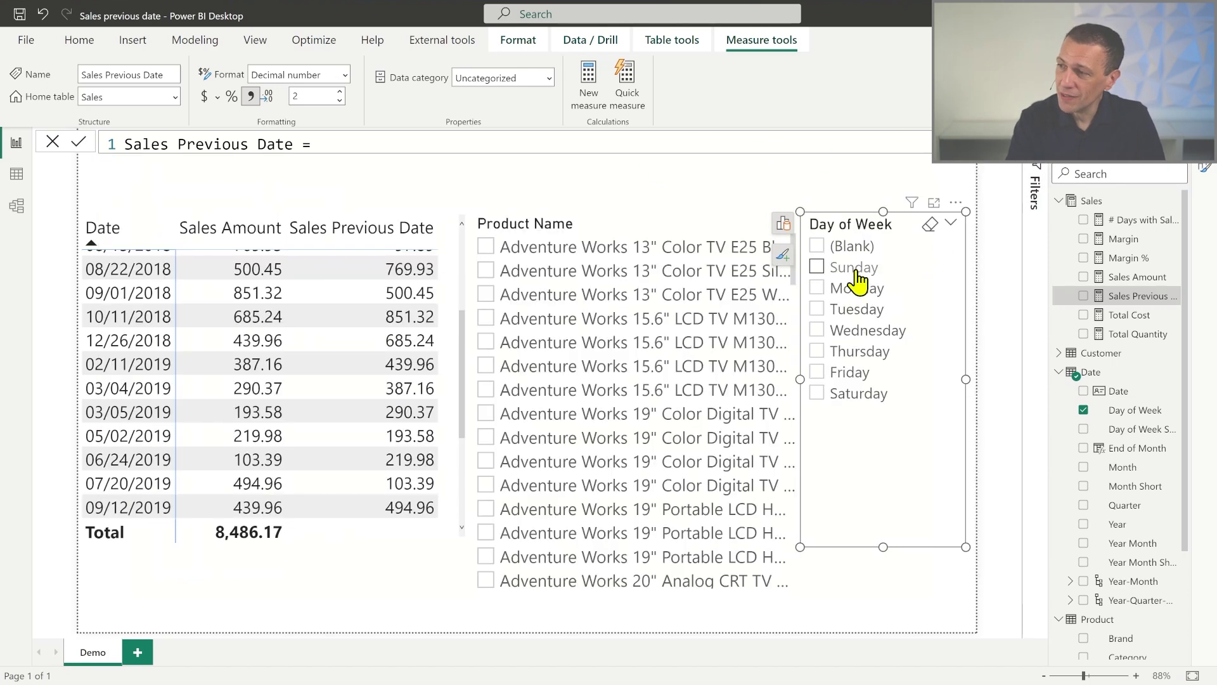
click(819, 290)
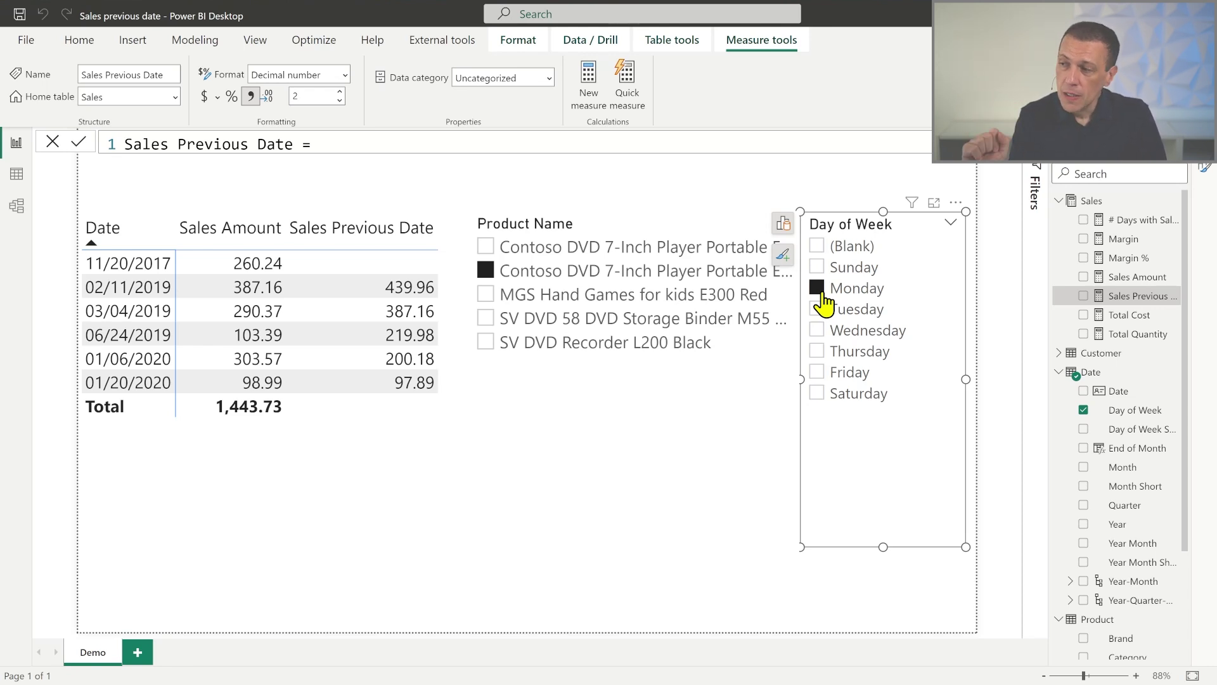
Expand the measure formula again and examine REMOVEFILTERS( 'Date' ) together with the FILTER block above it
click(1042, 163)
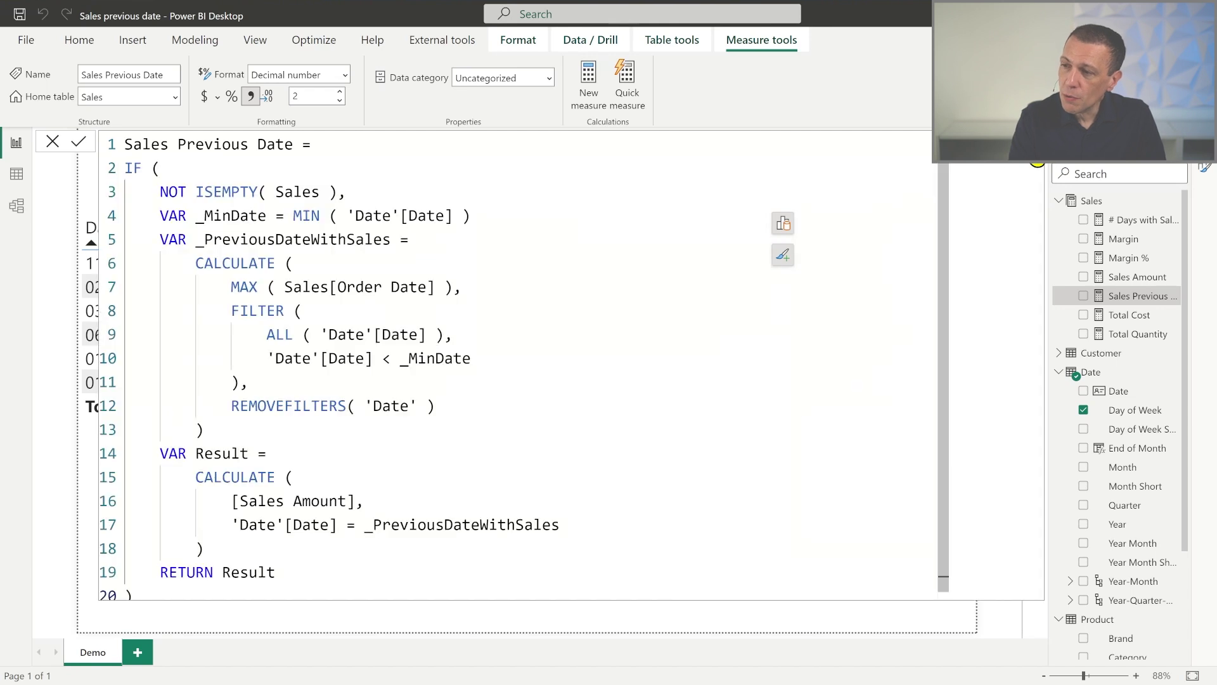
drag(444, 406, 232, 405)
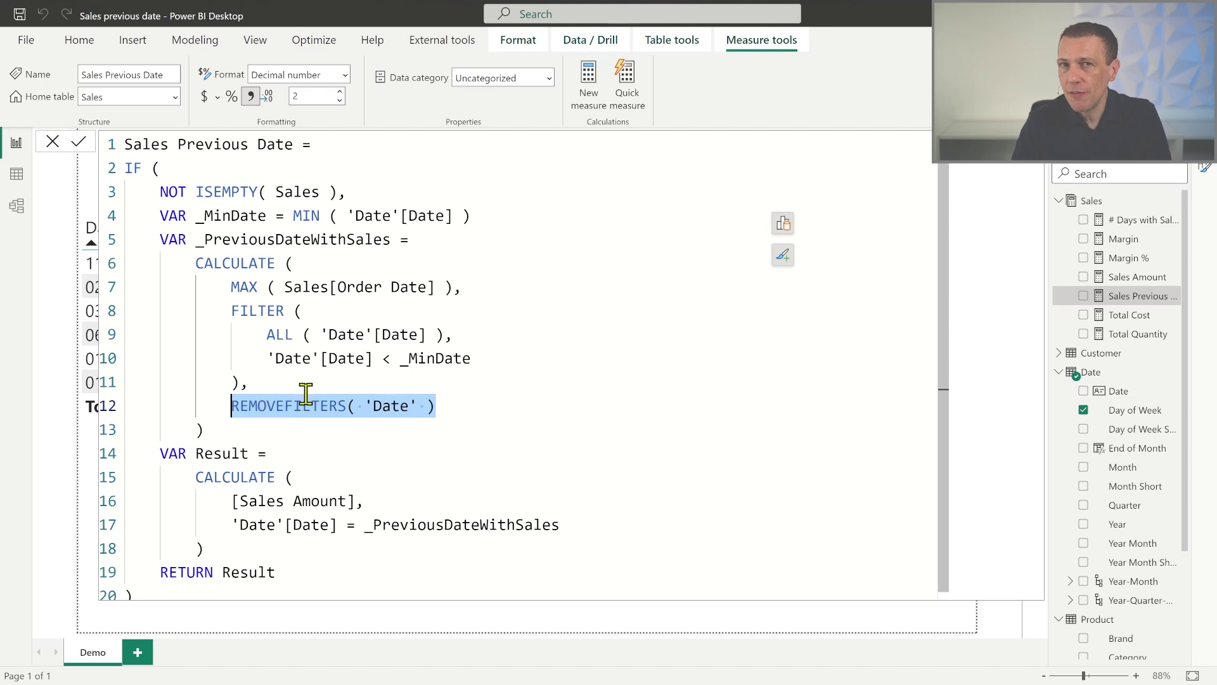
drag(231, 310, 443, 407)
click(456, 336)
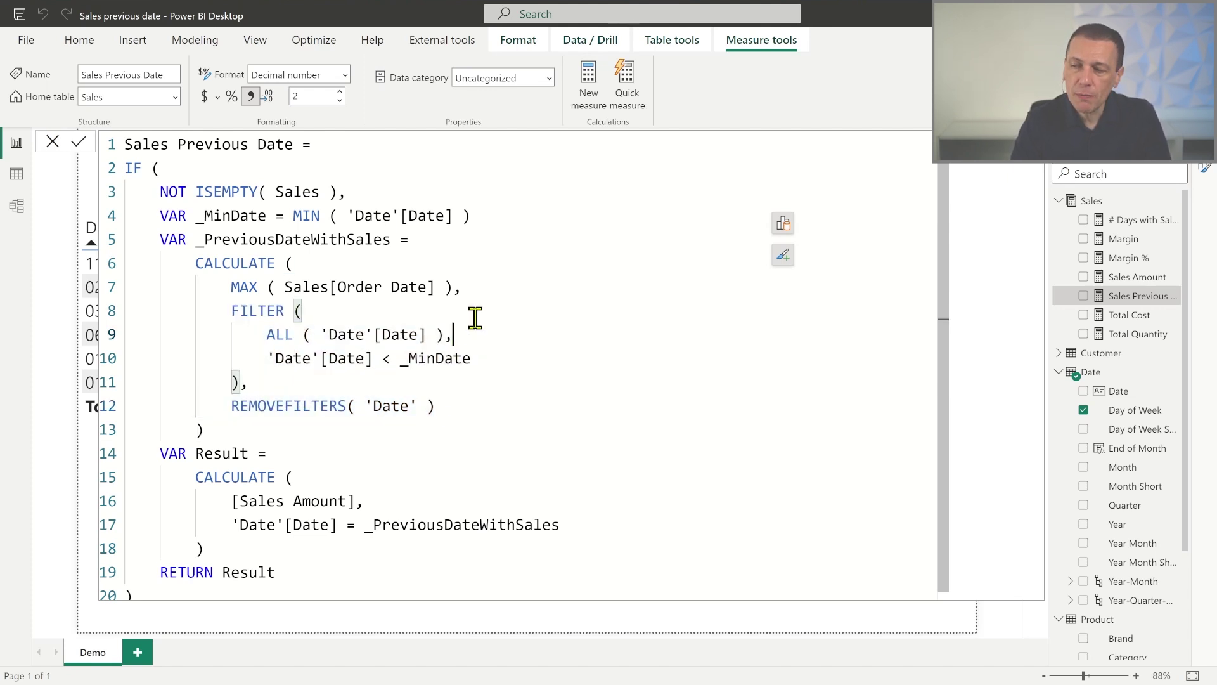
drag(474, 335, 482, 293)
key(Delete)
key(Return)
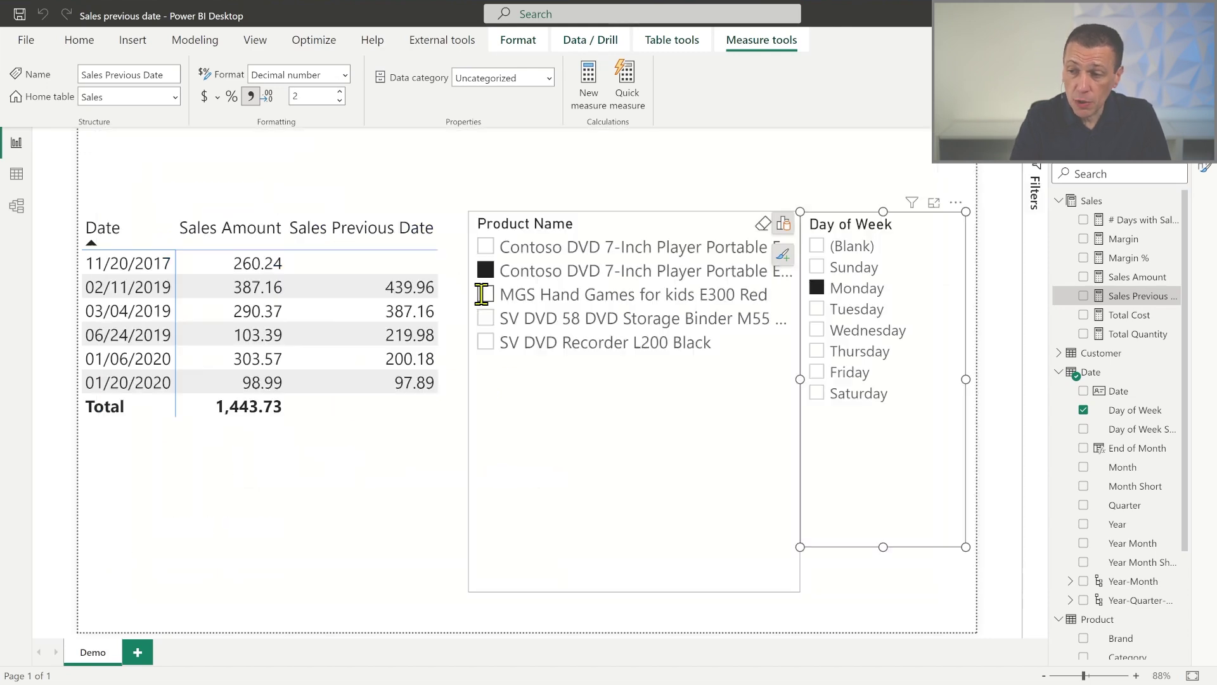
Reopen the Sales Previous Date formula and examine the _MinDate condition, REMOVEFILTERS( 'Date' ), Sales[Order Date] in MAX, and 'Date'[Date] in ALL
click(1138, 295)
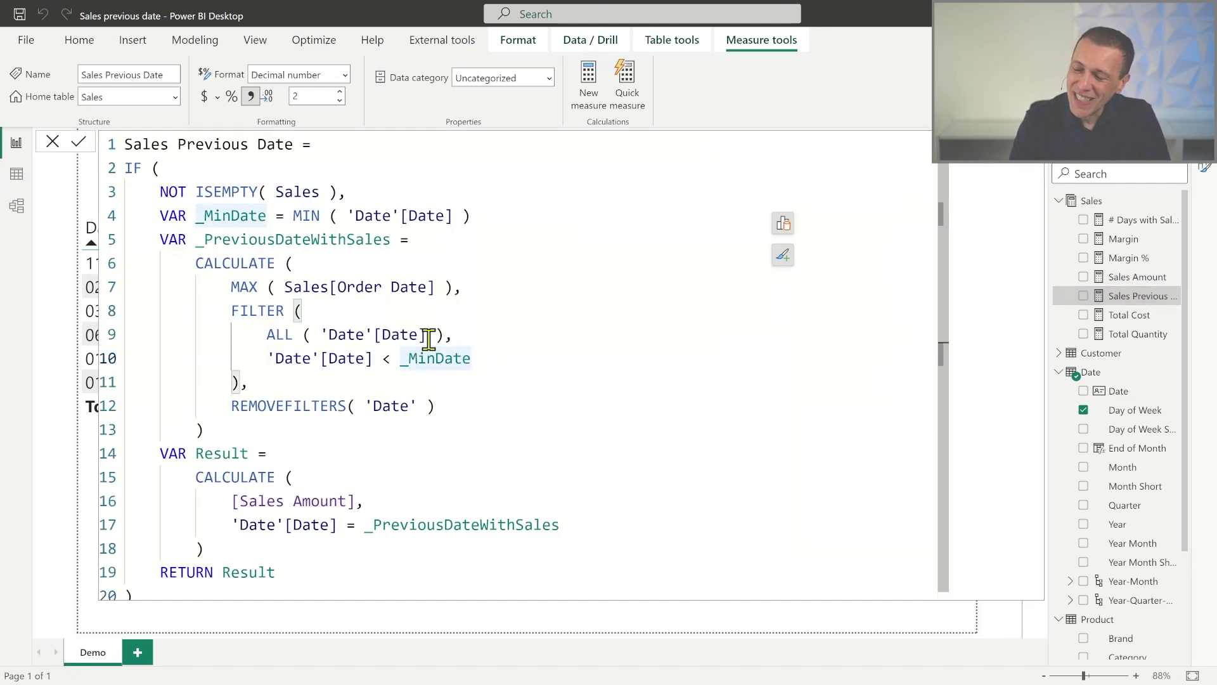
drag(497, 353, 266, 361)
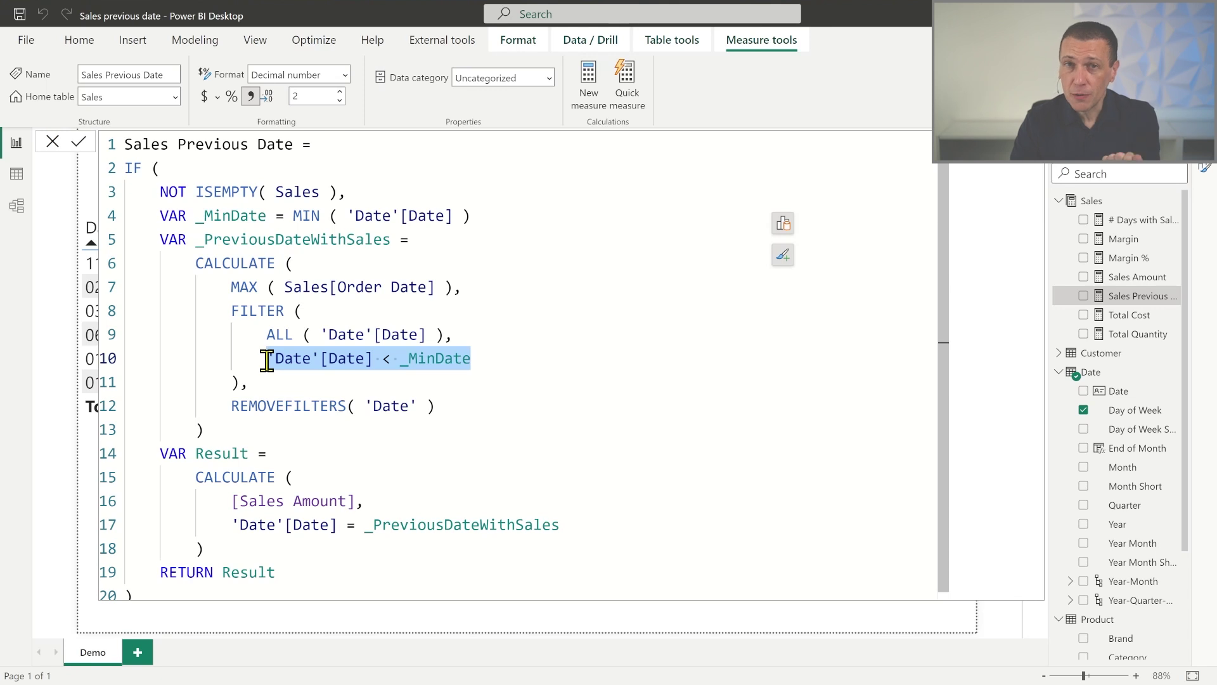
click(477, 335)
drag(447, 405, 232, 406)
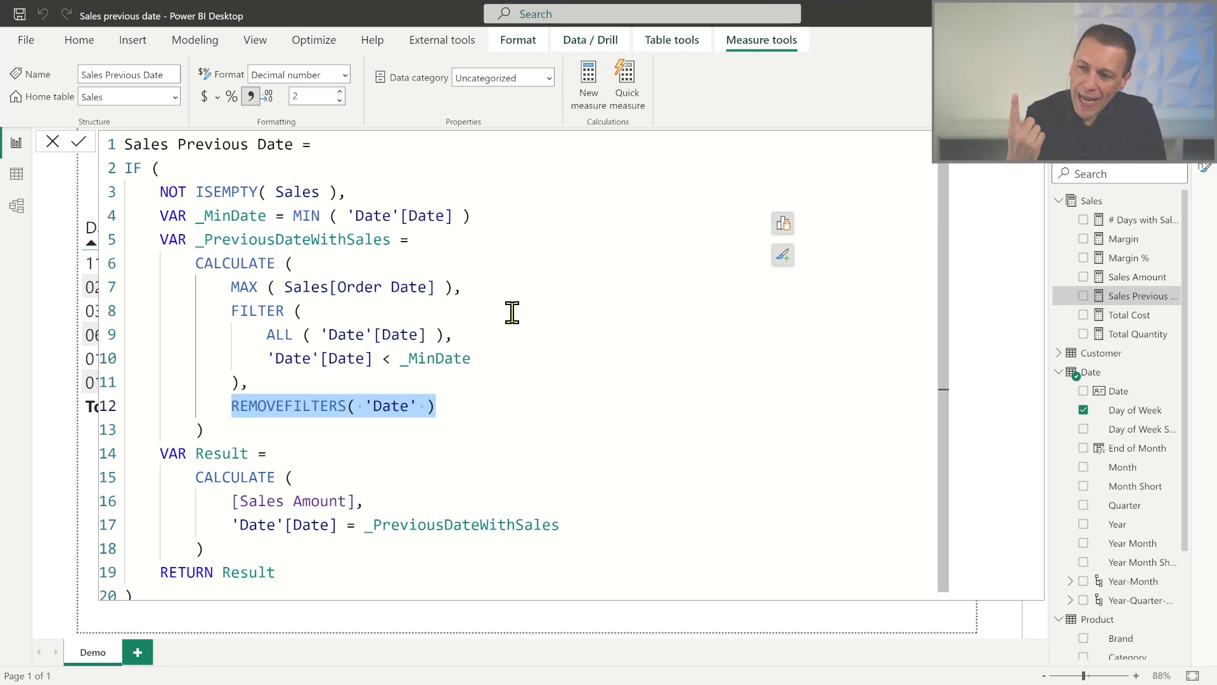
drag(436, 288, 283, 287)
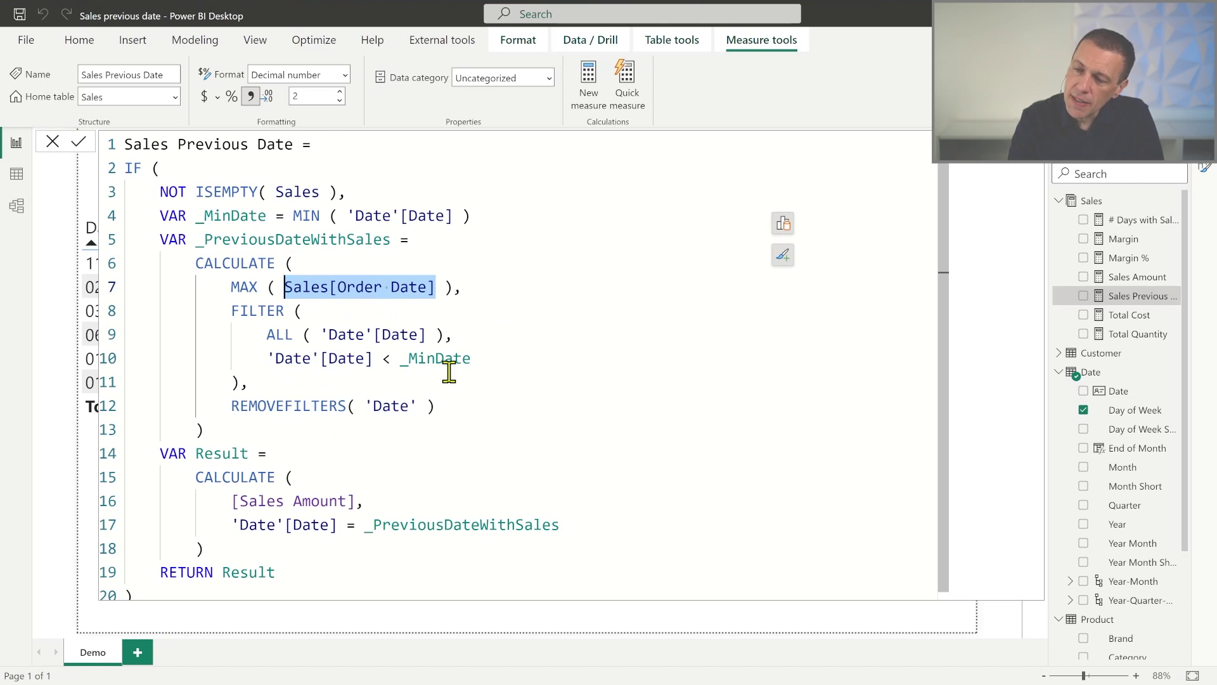
drag(426, 334, 325, 340)
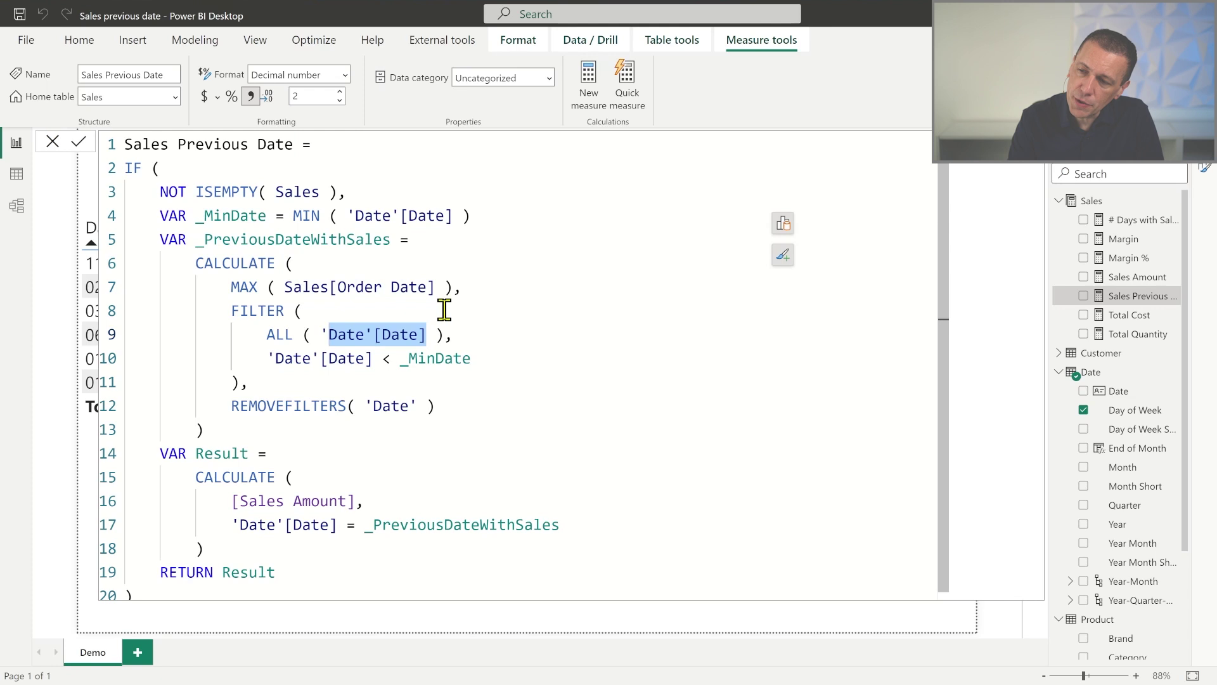
Replace 'Date'[Date] with Sales[Order Date] in both the FILTER condition and its ALL argument
drag(435, 287, 285, 289)
key(ctrl+c)
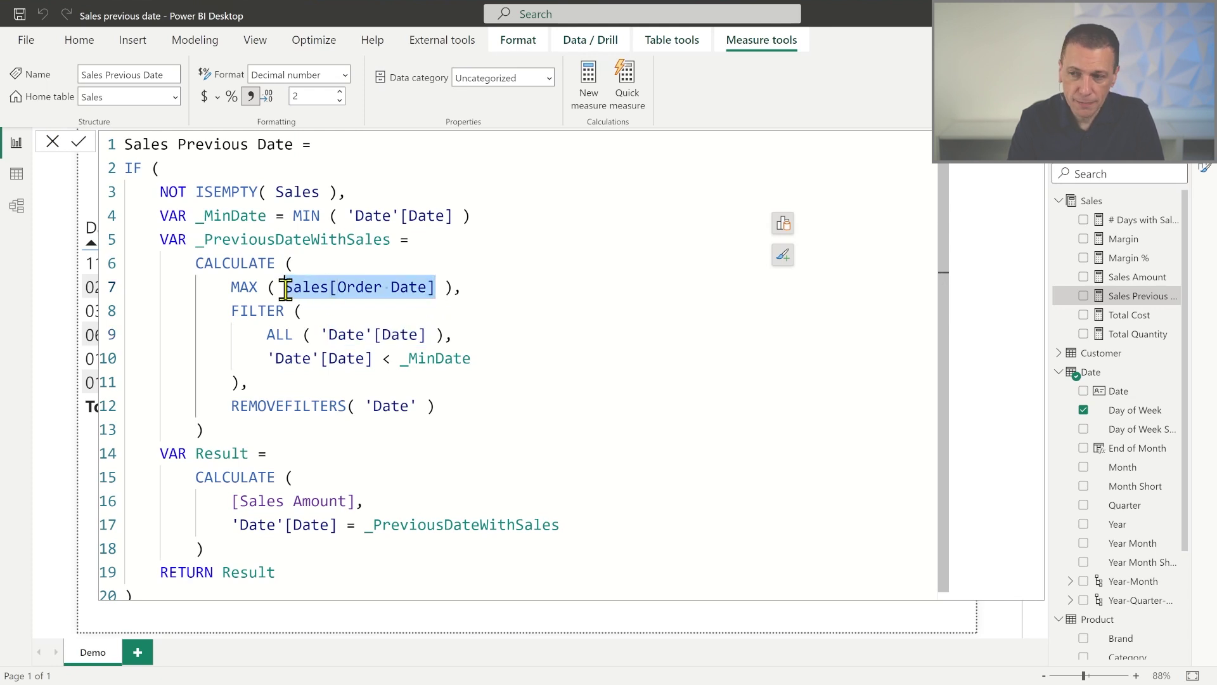
drag(376, 359, 266, 358)
key(ctrl+v)
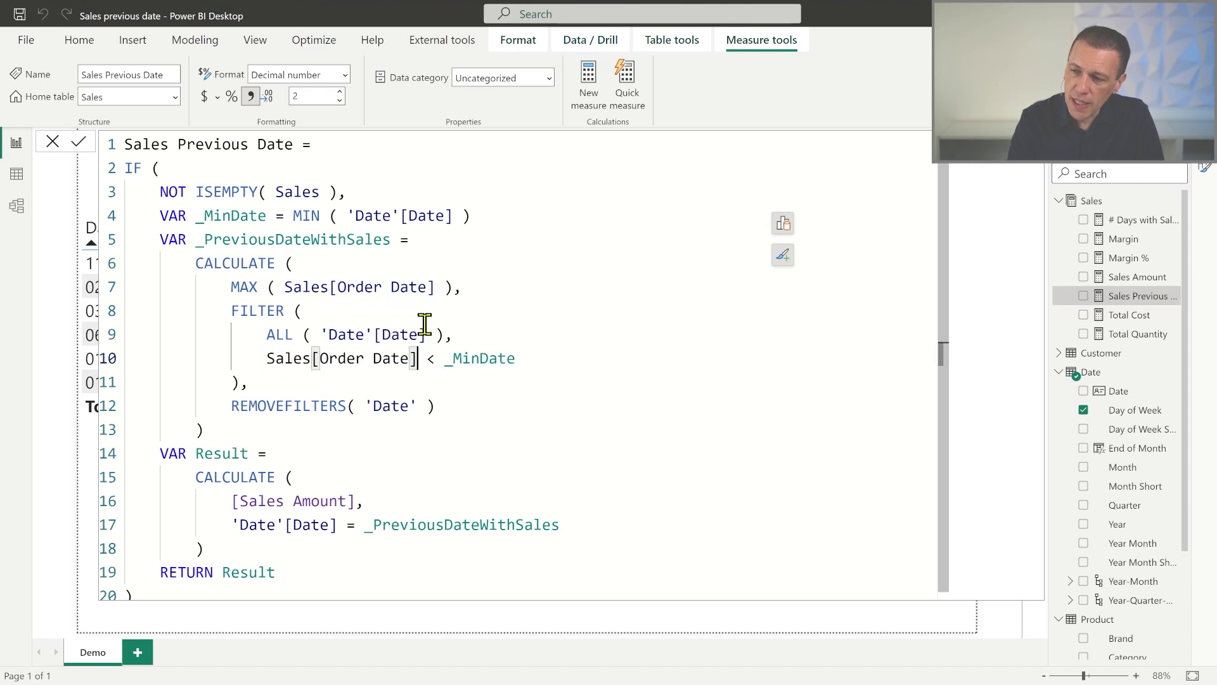
drag(428, 332, 322, 341)
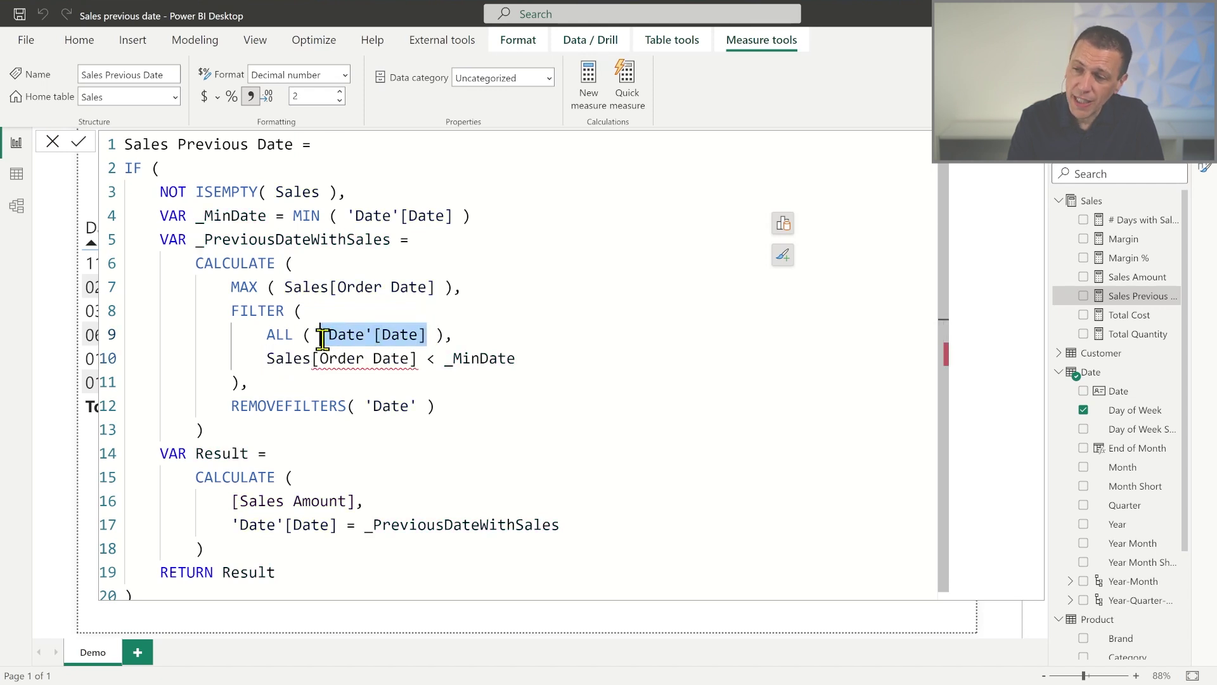
key(ctrl+v)
Remove the REMOVEFILTERS( 'Date' ) argument and its preceding comma from the _PreviousDateWithSales calculation, and commit the measure
drag(468, 405, 249, 385)
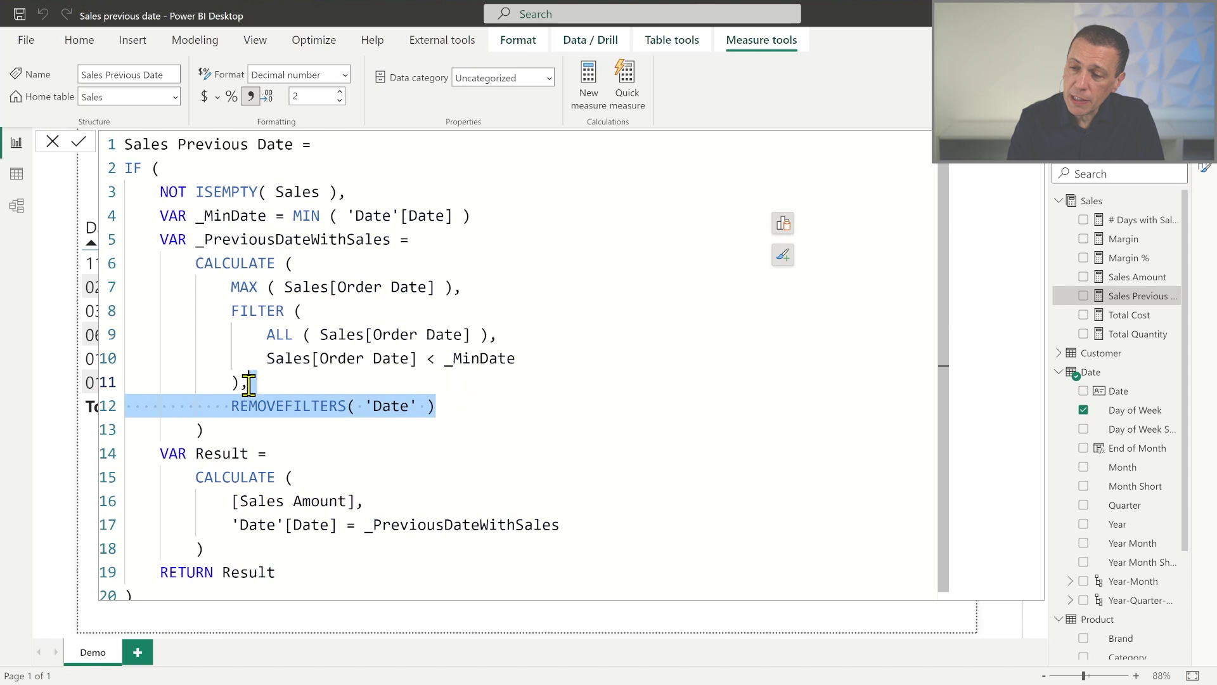
key(Delete)
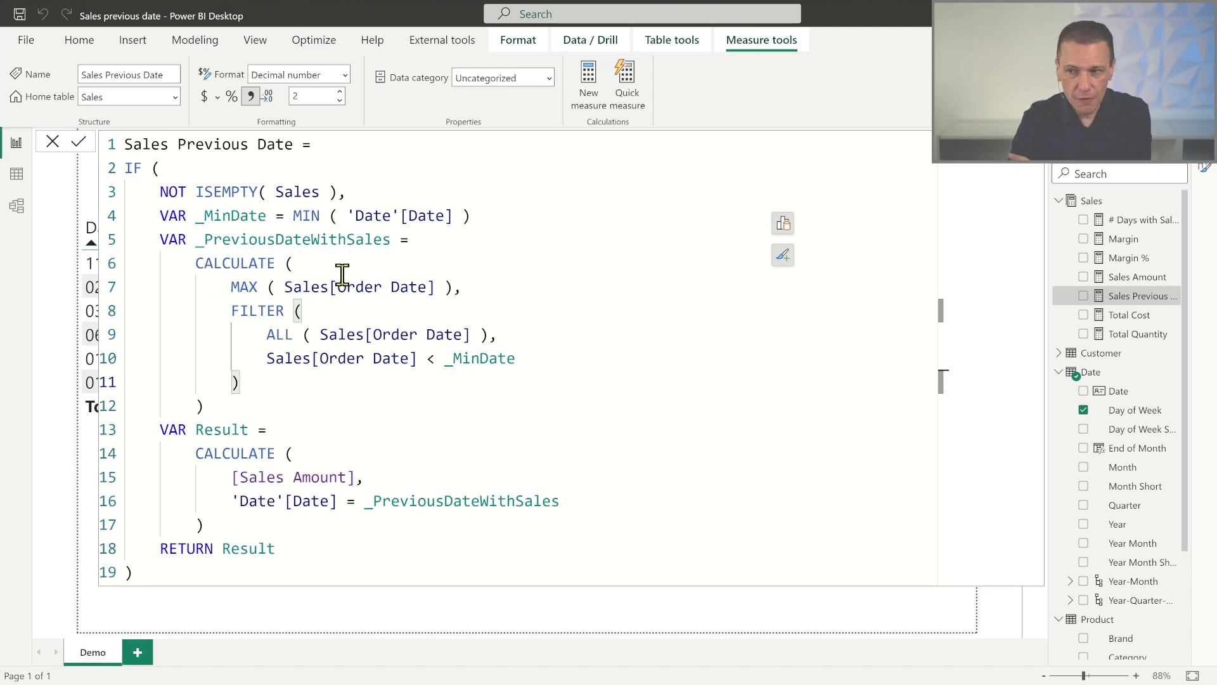
click(78, 143)
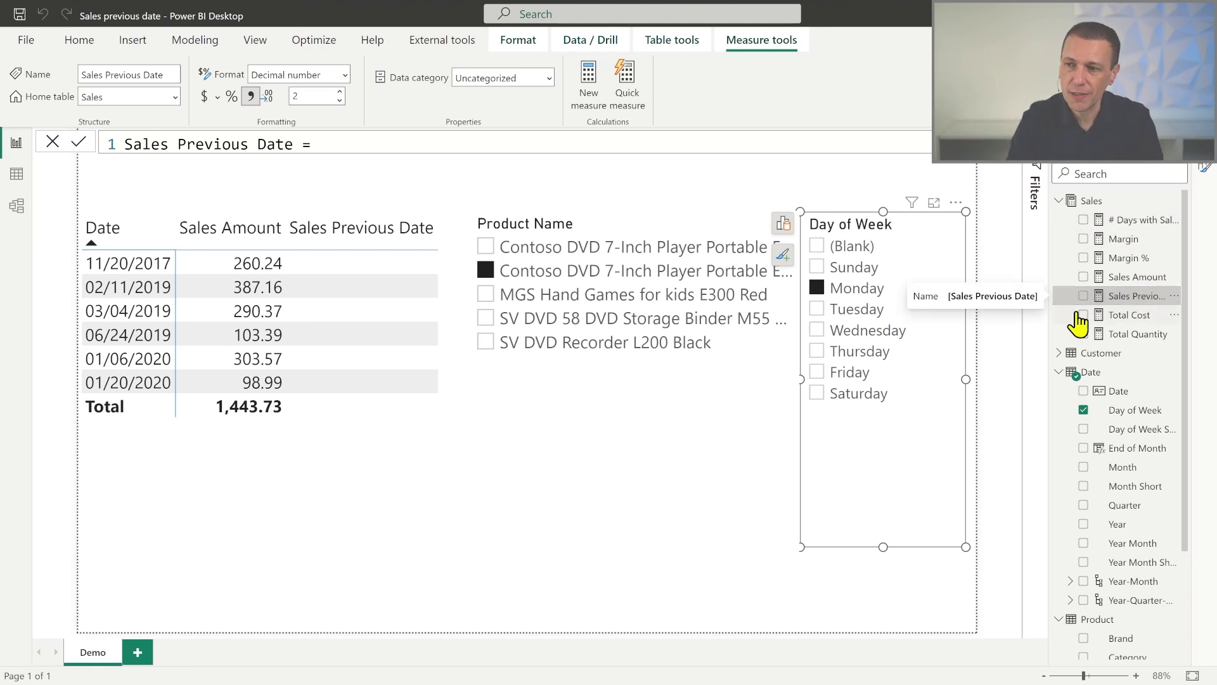
Add REMOVEFILTERS( 'Date' ) as a further CALCULATE argument after the FILTER block in _PreviousDateWithSales, and commit the measure
text(IF (     NOT ISEMPTY( Sales ),     VAR _MinDate = MIN ( 'Date'[Date] )     VAR _PreviousDateWithSales =         CALCULATE (             MAX ( Sales[Order Date] ),             FILTER (                 ALL ( Sales[Order Date] ),                 Sales[Order Date] < _MinDate             )         )     VAR Result =         CALCULATE (             [Sales Amount],             'Date'[Date] = _PreviousDateWithSales         )     RETURN Result ))
click(356, 383)
text(,)
key(shift+Return)
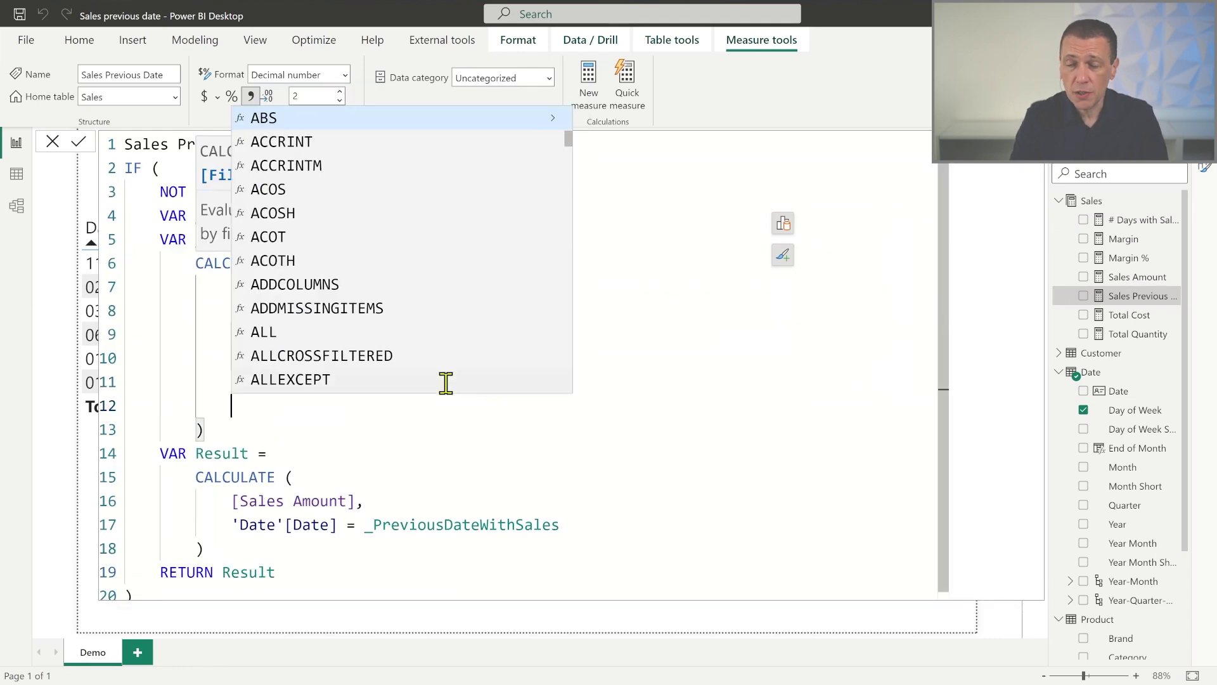
text(REMO)
key(Tab)
text('Date' )
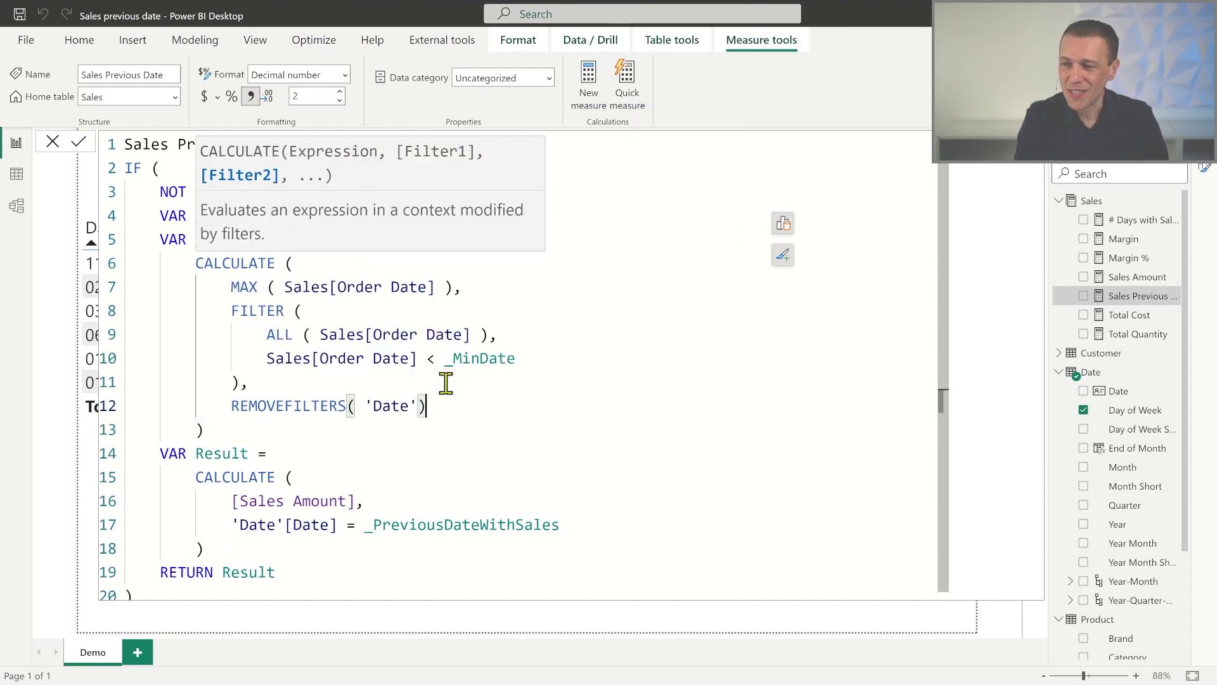
text())
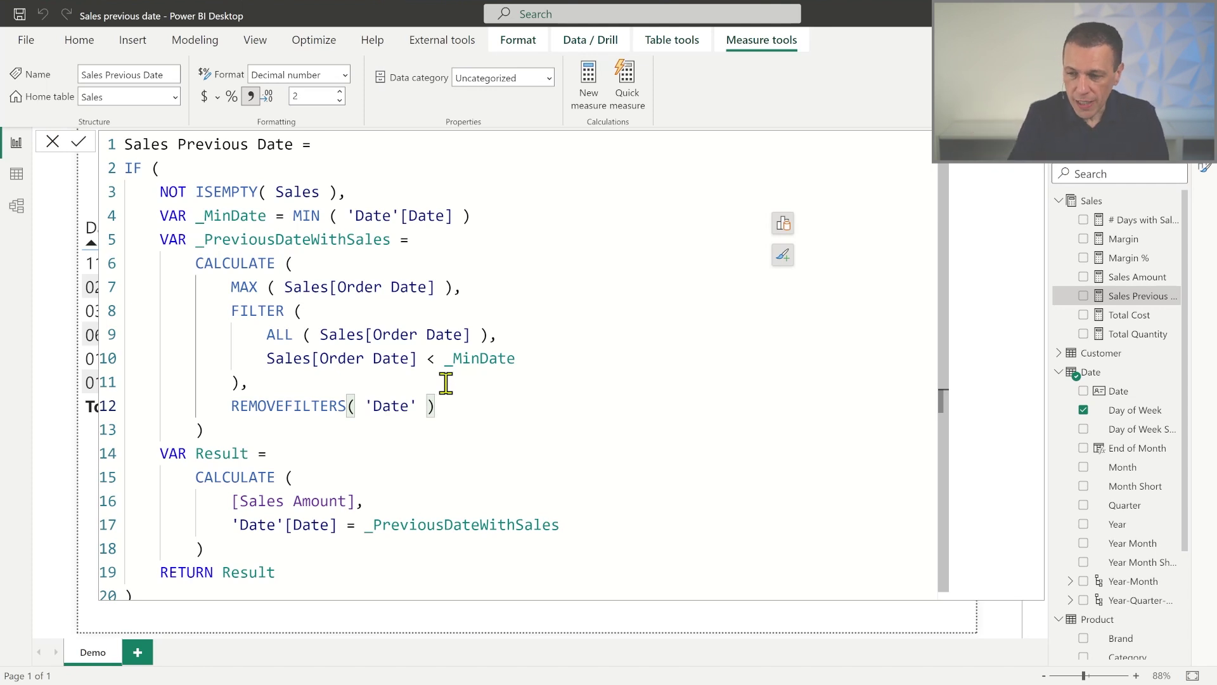
click(919, 231)
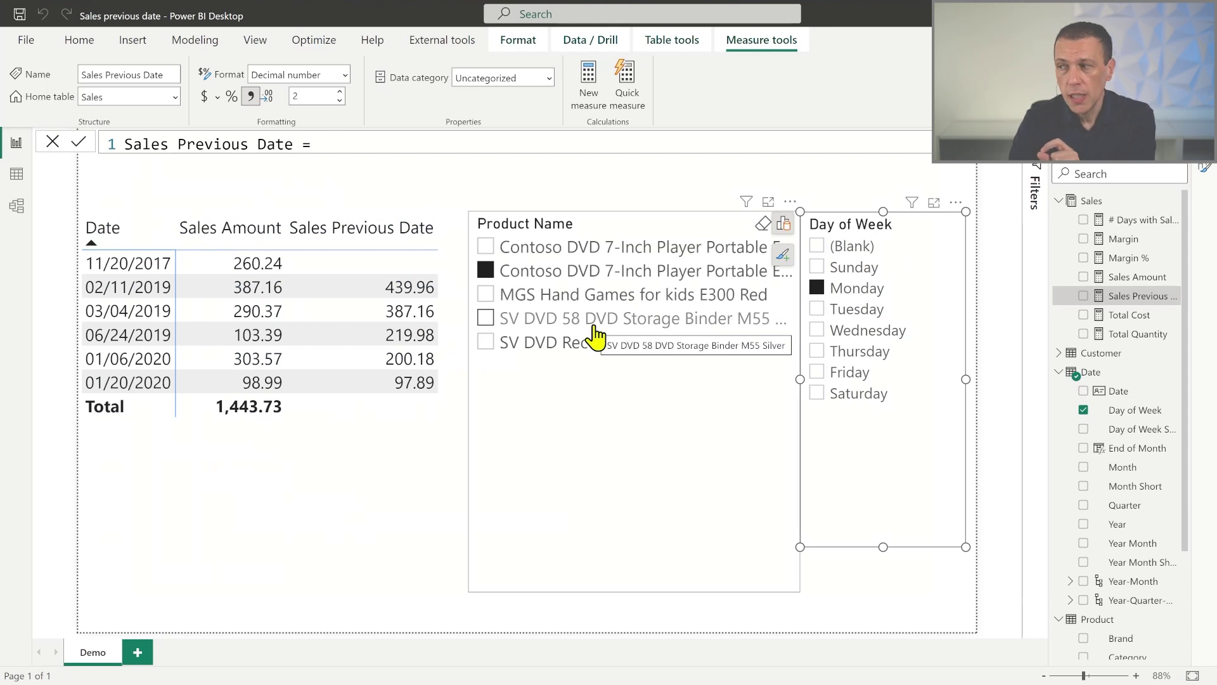
Replace REMOVEFILTERS( 'Date' ) with the start of an ALLEXCEPT call, placing its 'Date' table argument on a separate line
click(951, 145)
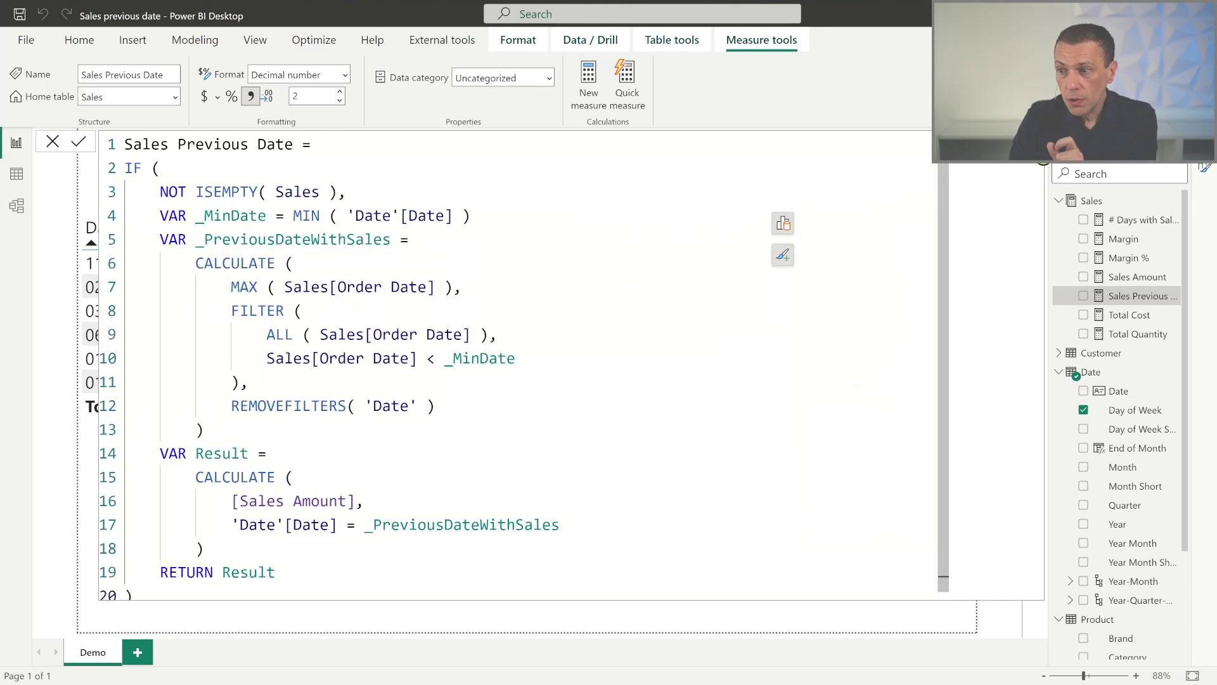
drag(451, 406, 230, 406)
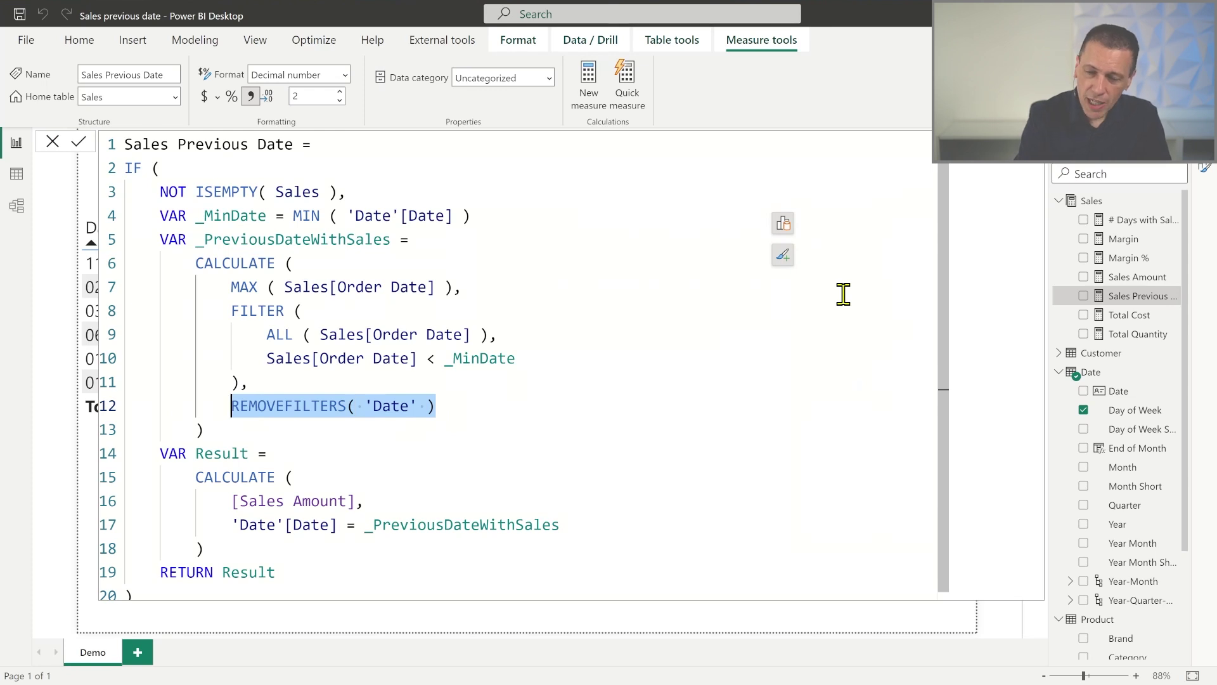
text(ALLEXCEPT( ')
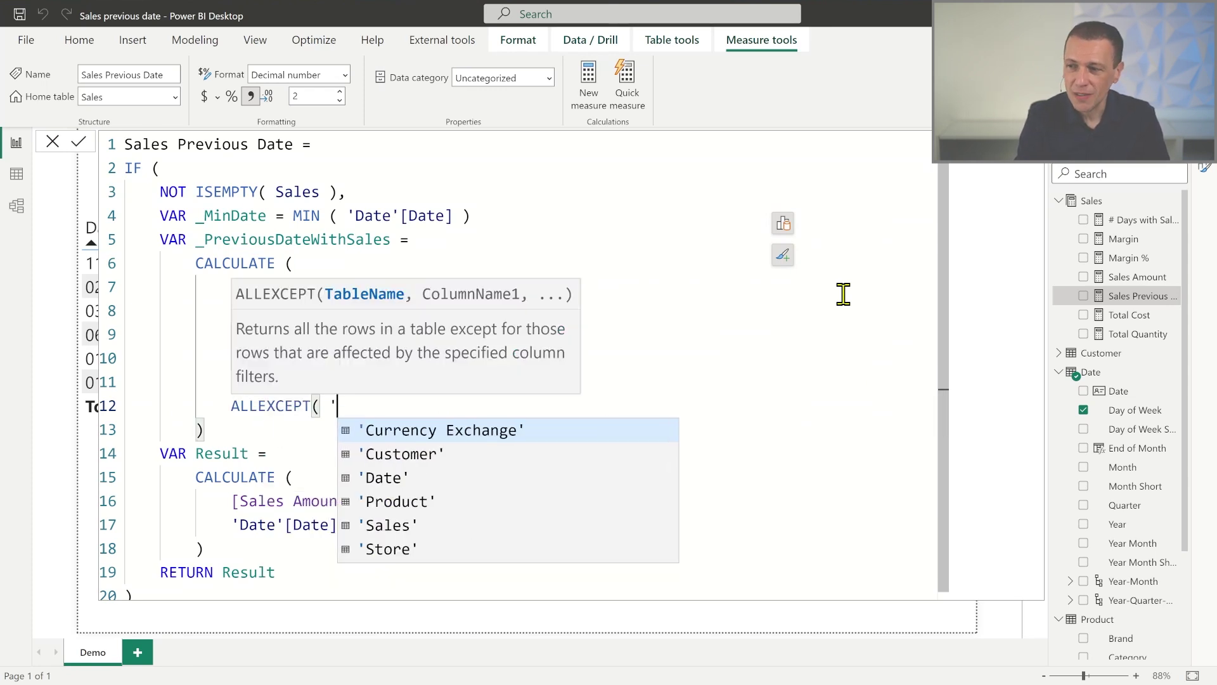
key(Down)
key(Down)
key(Tab)
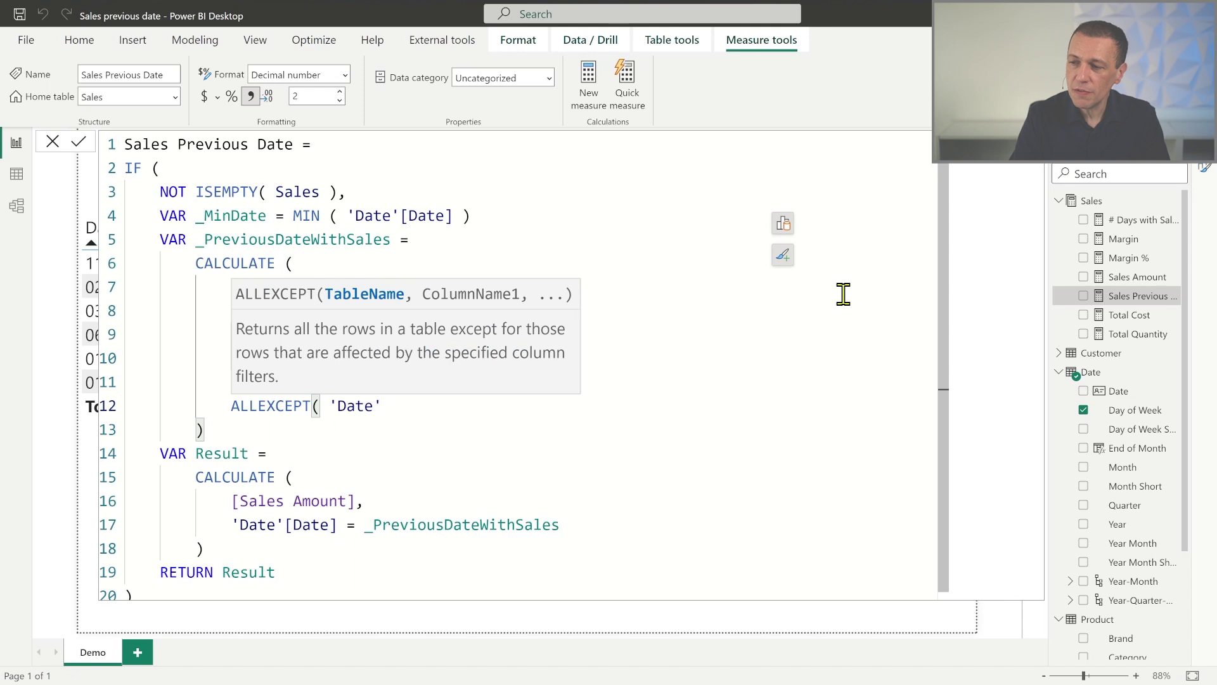
key(Left)
key(shift+Return)
key(Tab)
key(End)
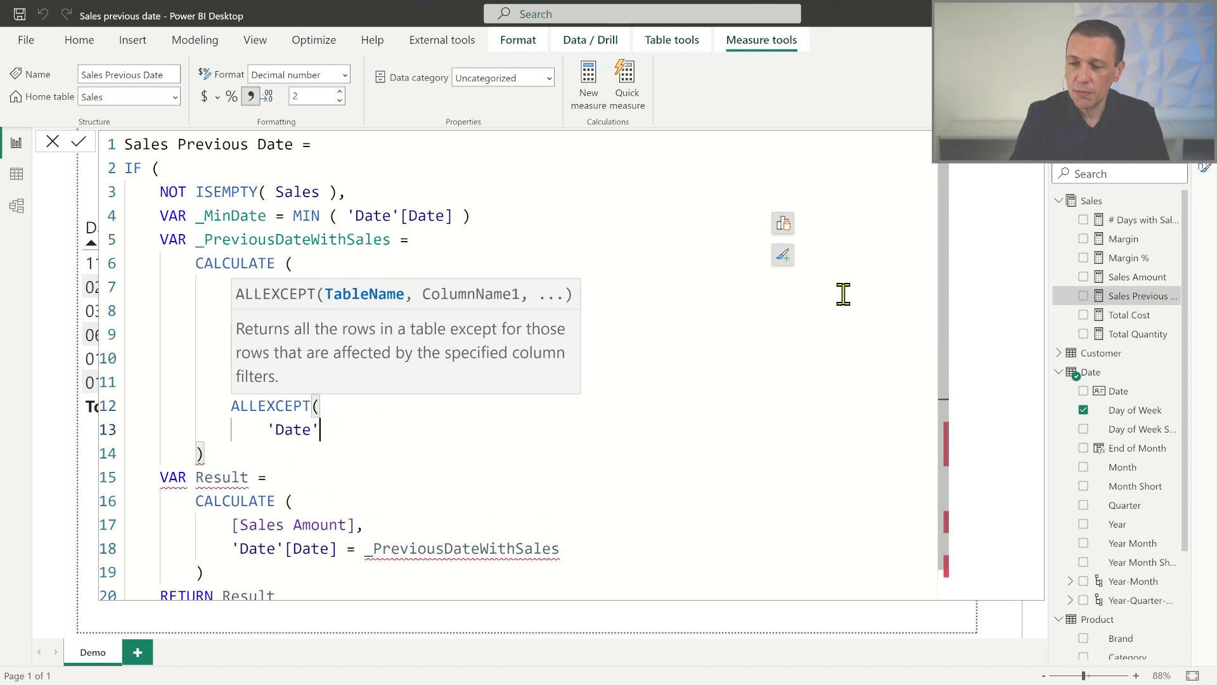
Add 'Date'[Day of Week], 'Date'[Day of Week Number] and 'Date'[Day of Week Short] as the columns ALLEXCEPT preserves
text(, Da)
key(Down)
key(Down)
key(Down)
key(Down)
key(Tab)
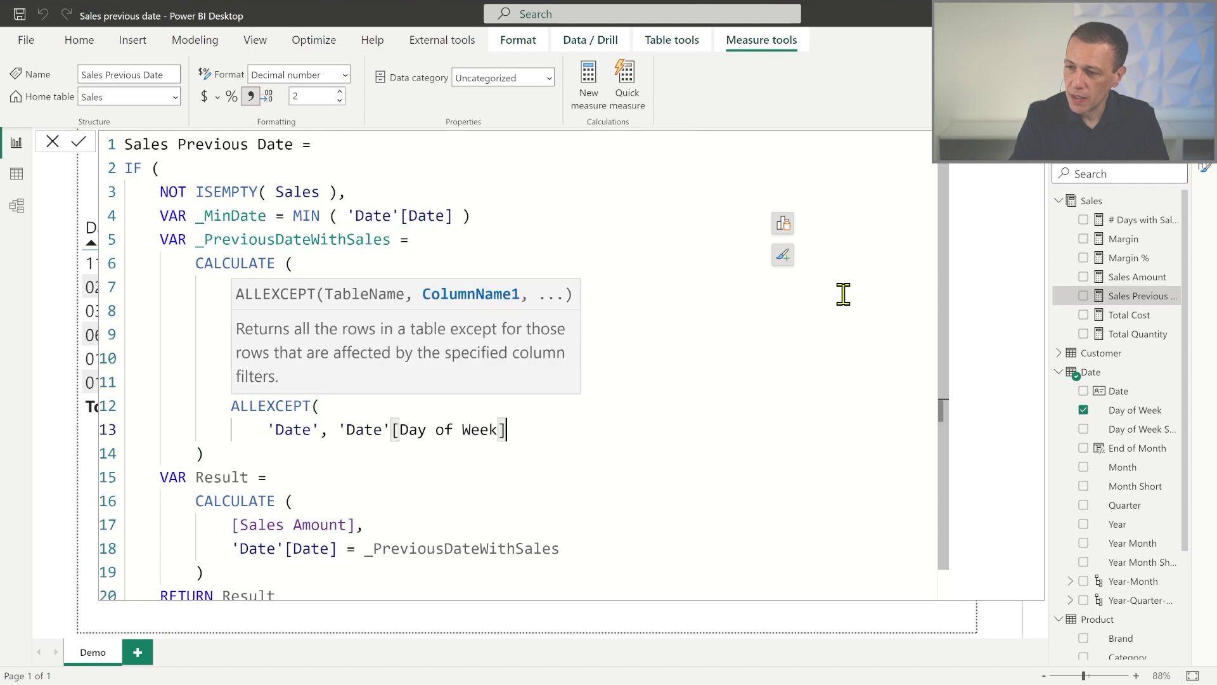
text(, DAy)
key(Up)
key(Up)
key(Tab)
text(, Da)
key(Down)
key(Down)
key(Down)
key(Tab)
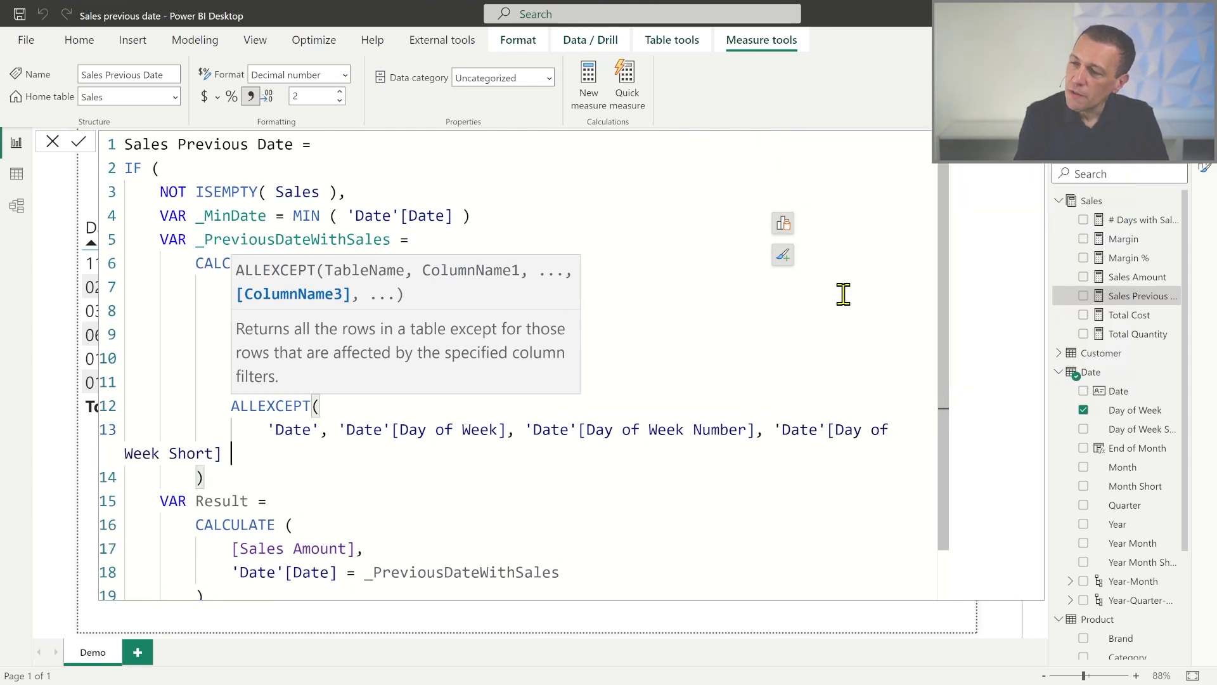
Put each ALLEXCEPT argument on its own indented line and close the call with a parenthesis on a new line
key(Home)
key(ctrl+Right)
key(ctrl+Right)
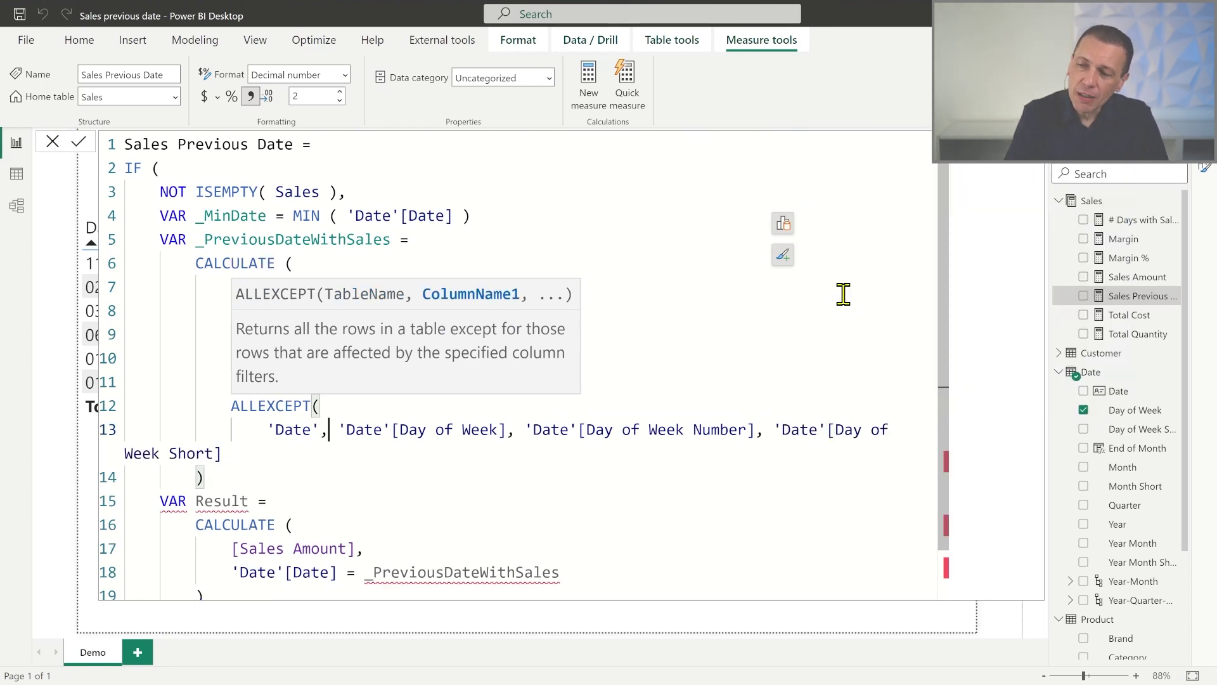
key(shift+Return)
key(ctrl+Right)
key(ctrl+Right)
key(ctrl+Right)
key(ctrl+Right)
key(ctrl+Right)
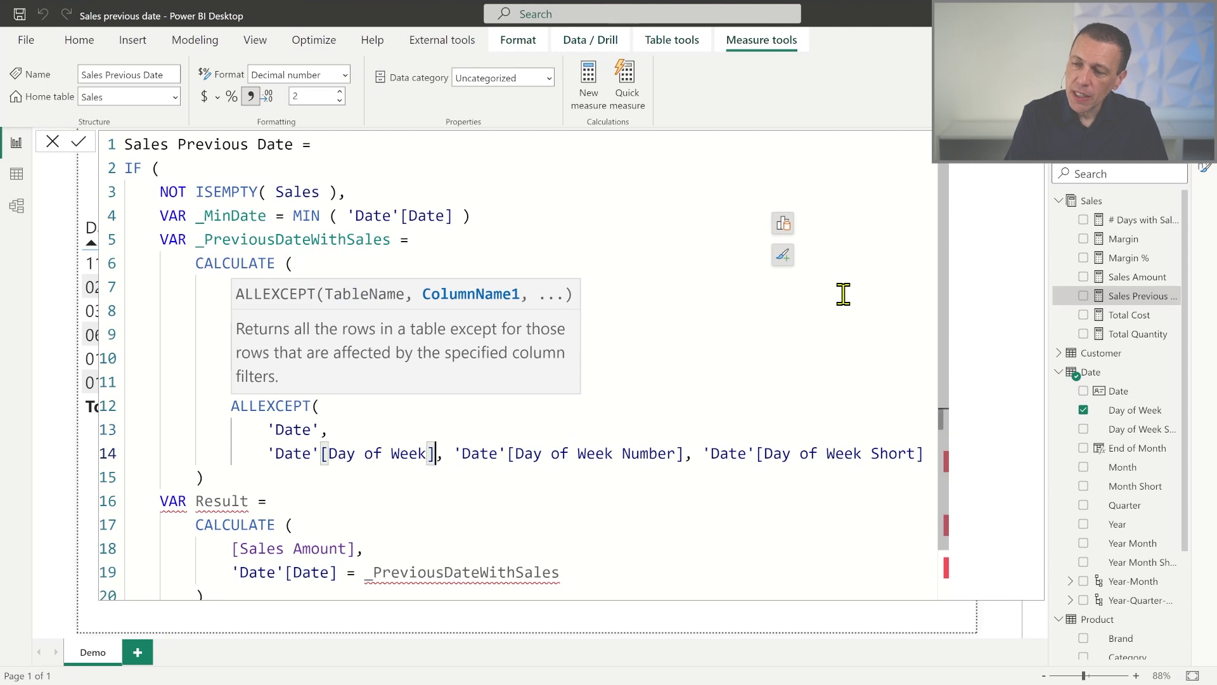
key(Right)
key(shift+Return)
key(ctrl+Right)
key(ctrl+Right)
key(ctrl+Right)
key(ctrl+Right)
key(ctrl+Right)
key(ctrl+Right)
key(Right)
key(shift+Return)
key(End)
key(shift+Return)
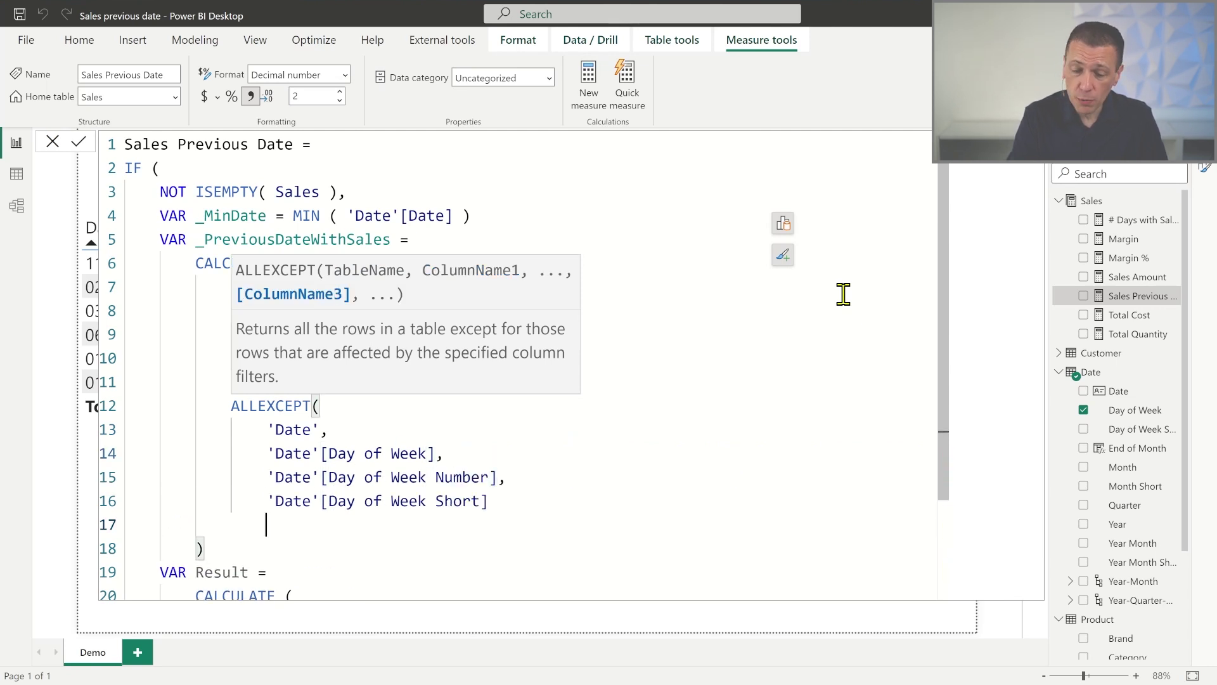
text())
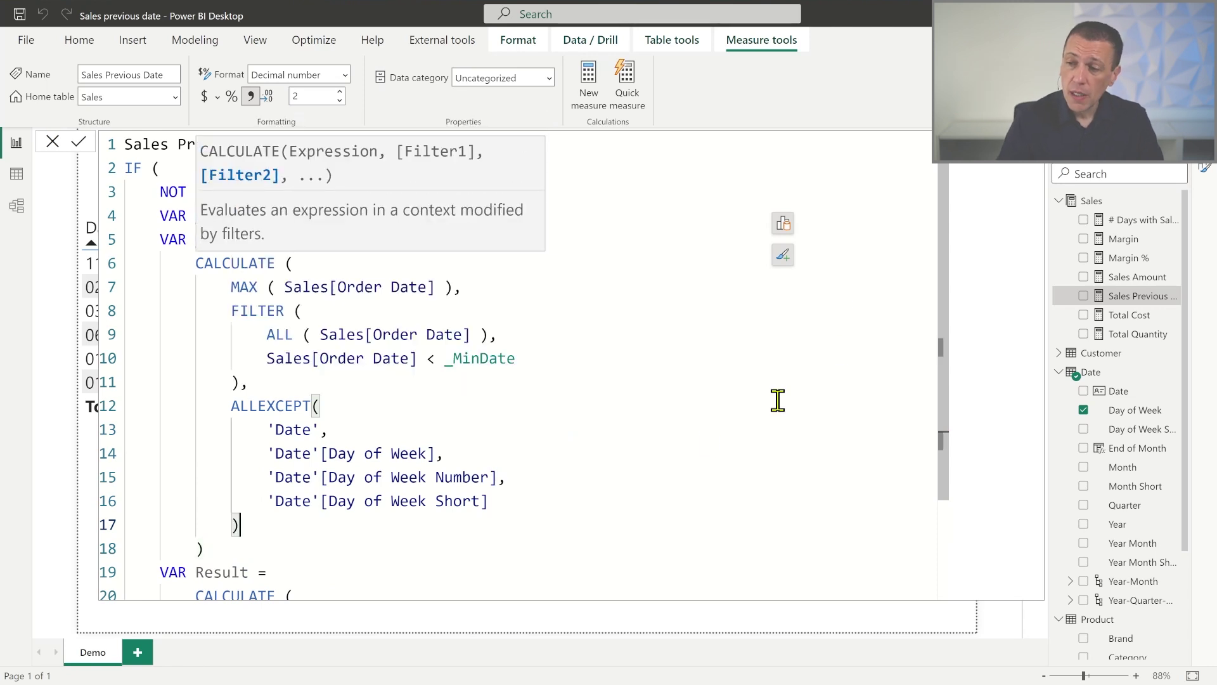
Remove the FILTER and ALL wrapper, leaving Sales[Order Date] < _MinDate followed by a comma as a direct CALCULATE argument
click(466, 411)
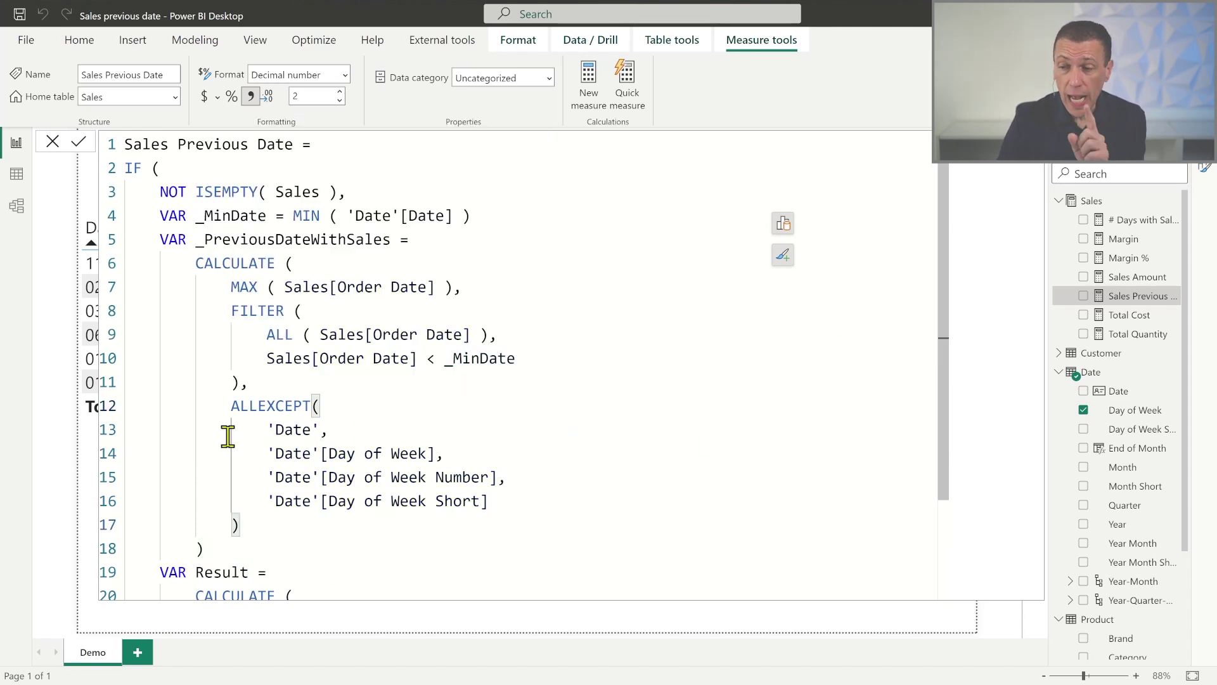
drag(230, 406, 308, 531)
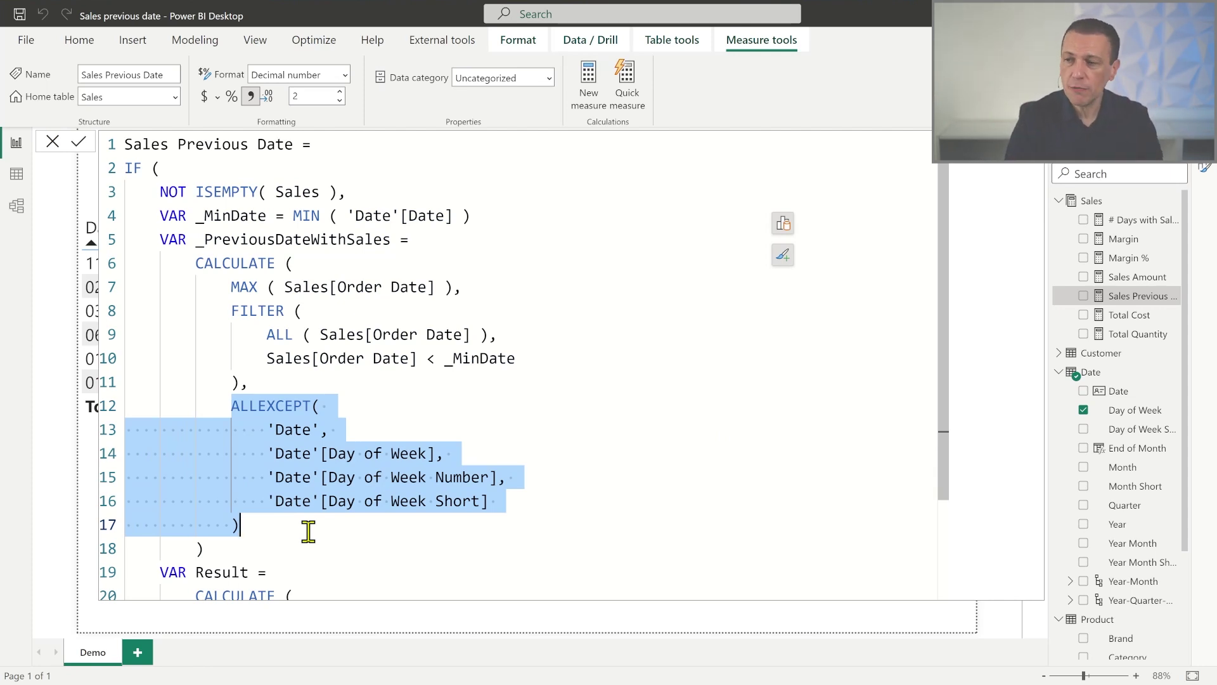
click(333, 359)
drag(245, 312, 436, 374)
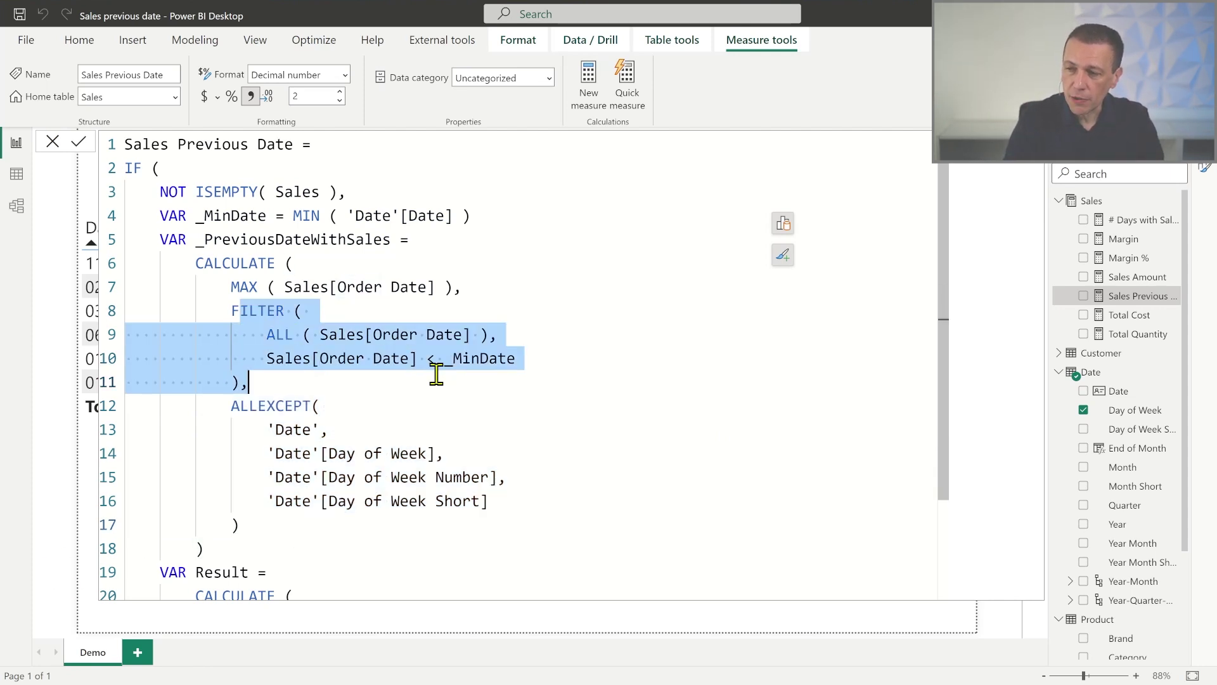
drag(500, 342, 497, 286)
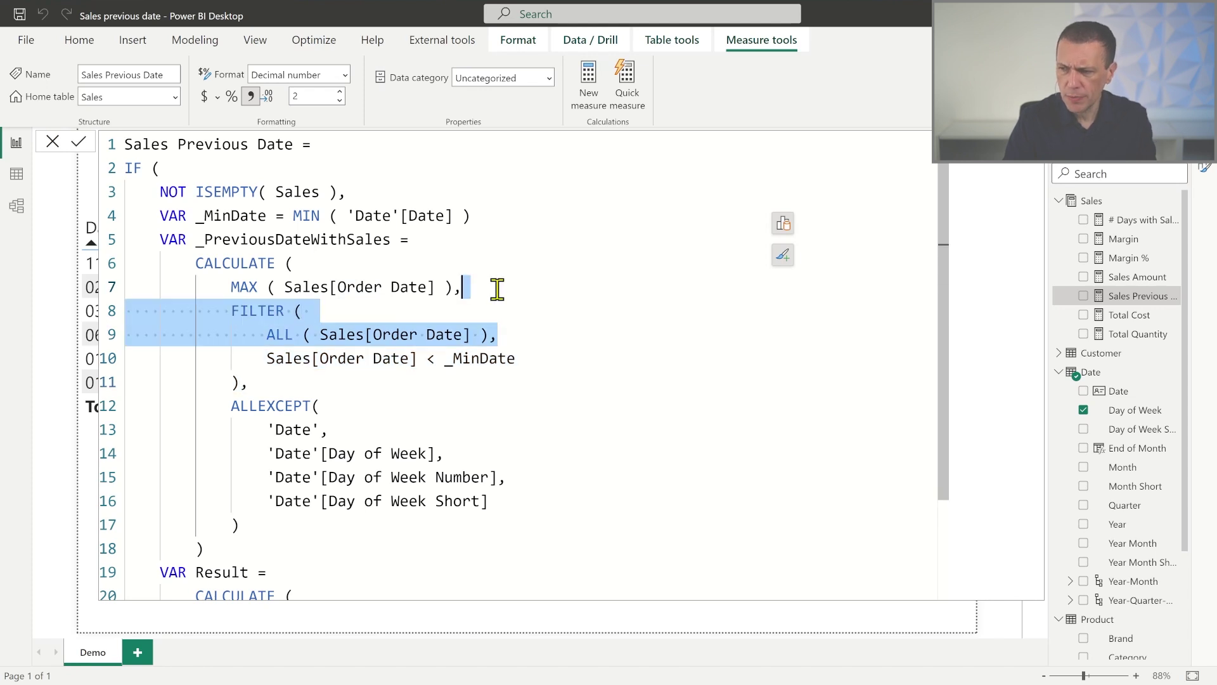
key(Delete)
drag(498, 331, 524, 315)
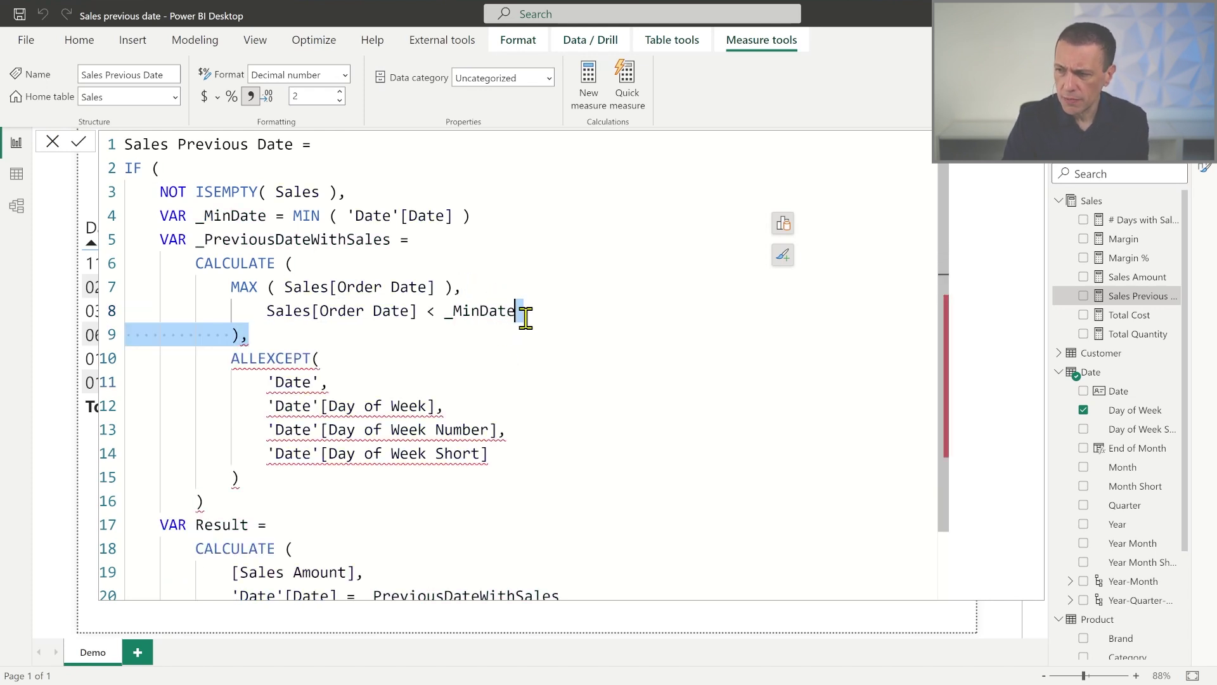
key(Delete)
text(,)
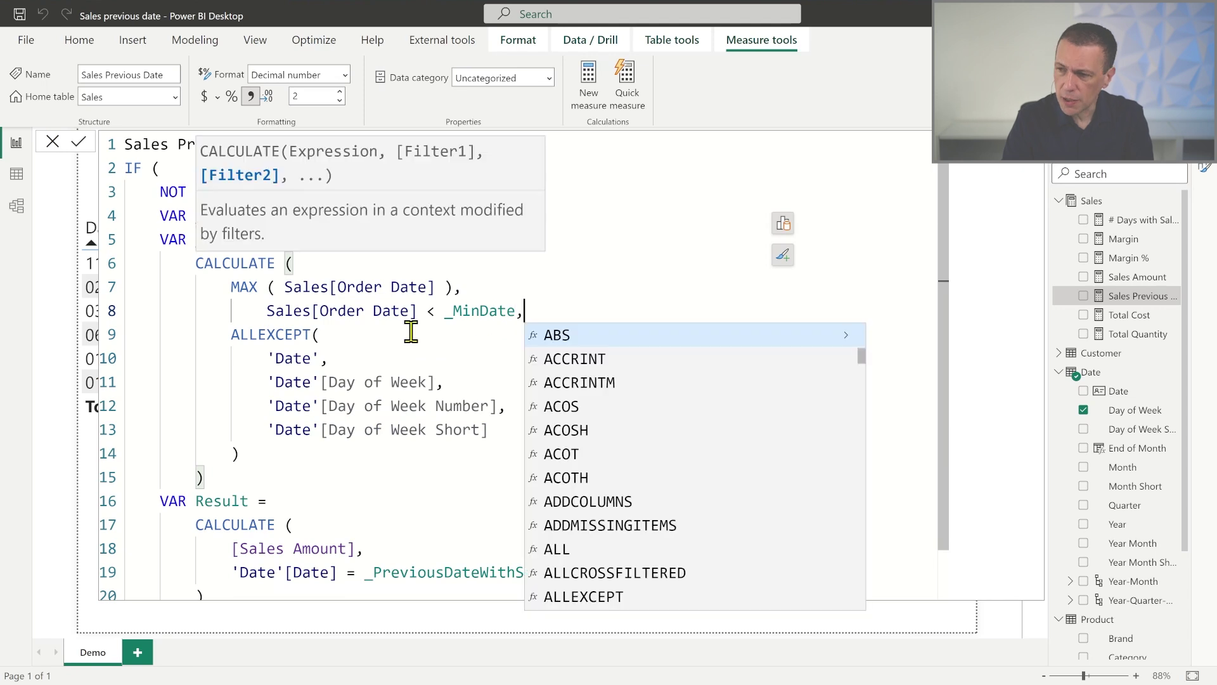
Align the Sales[Order Date] < _MinDate condition with the MAX and ALLEXCEPT lines, and commit the measure
click(269, 311)
key(BackSpace)
key(BackSpace)
key(Tab)
click(379, 261)
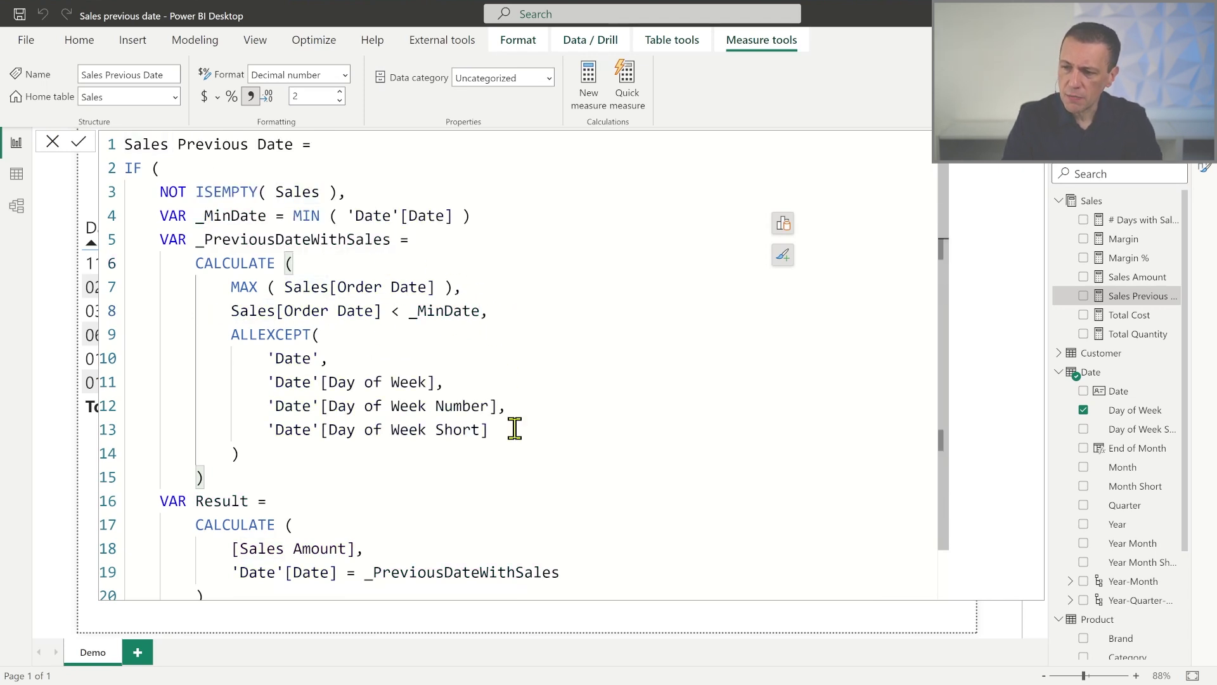
click(78, 142)
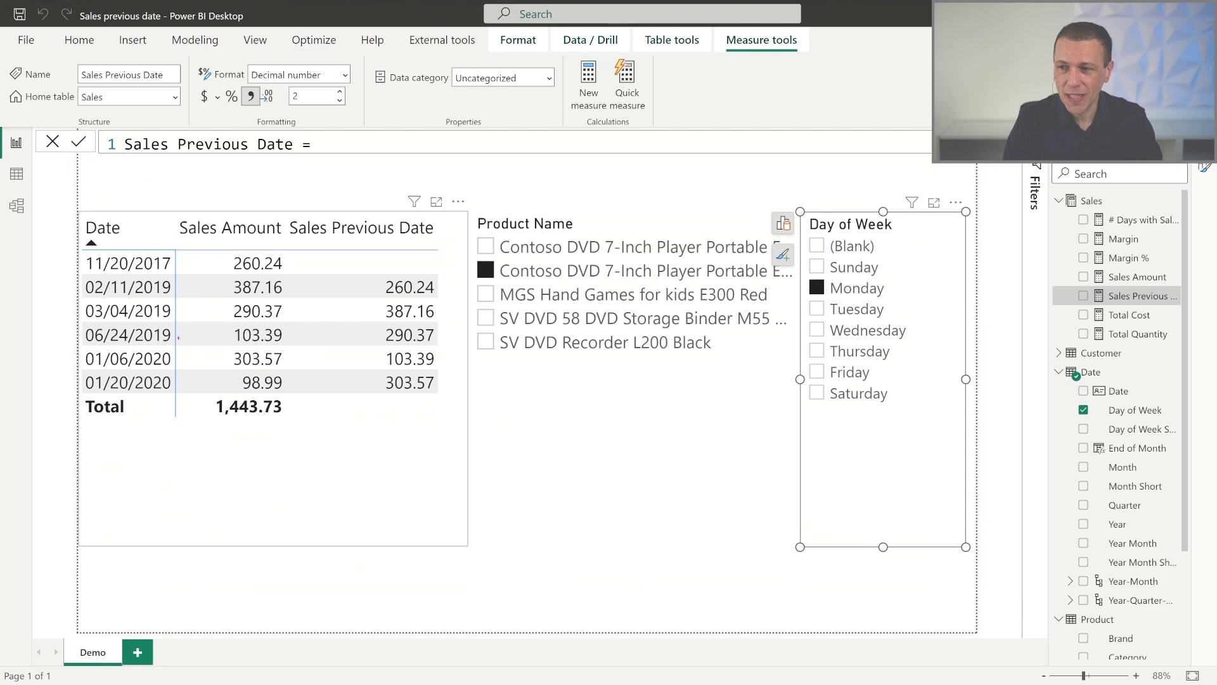
Compare the Sales Previous Date value on 02/11/2019 with the Sales Amount on 11/20/2017
drag(366, 278, 443, 296)
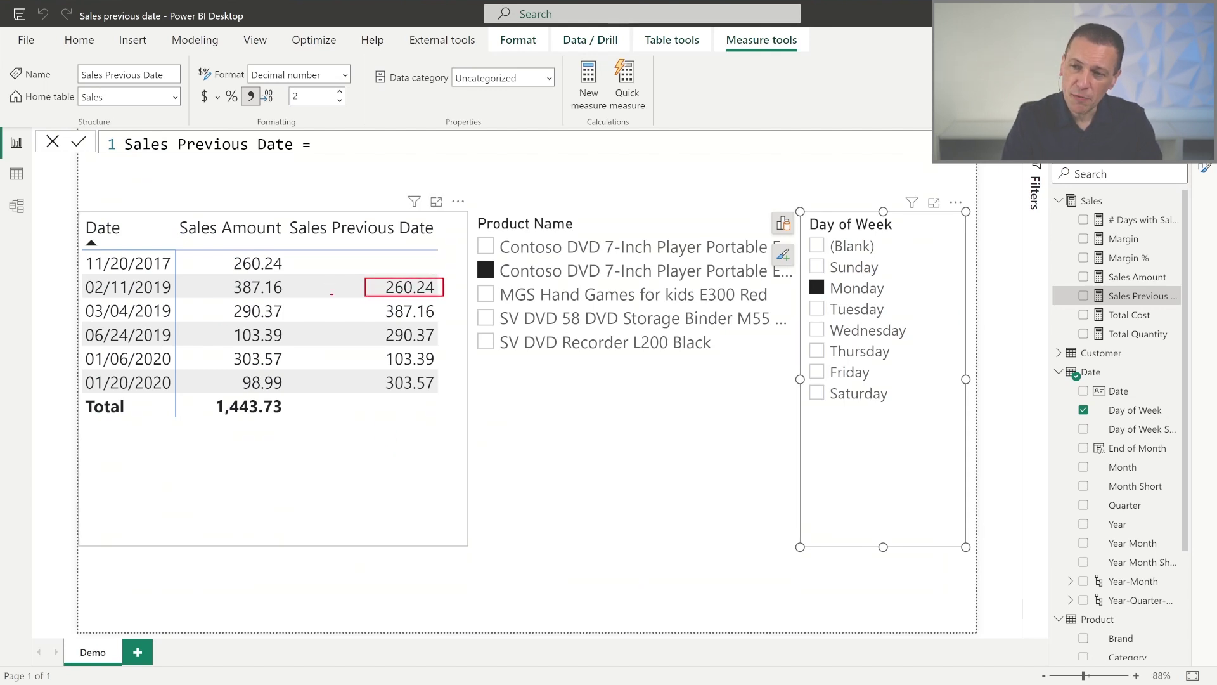
drag(215, 245, 302, 273)
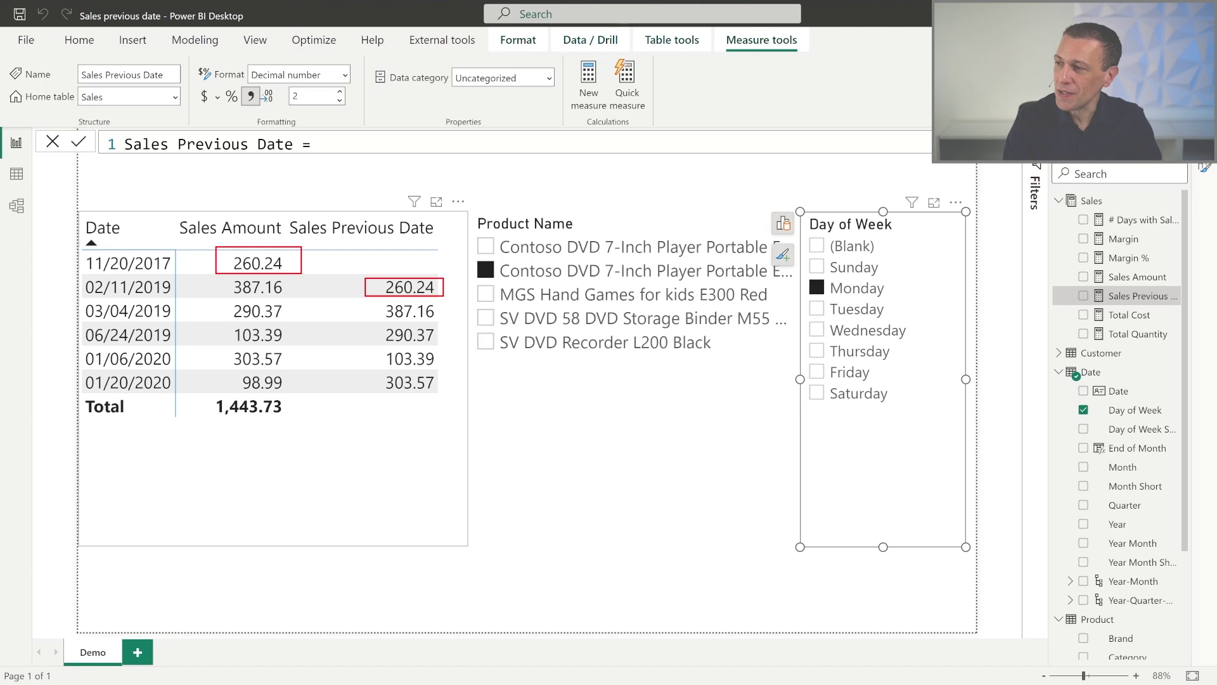
key(Escape)
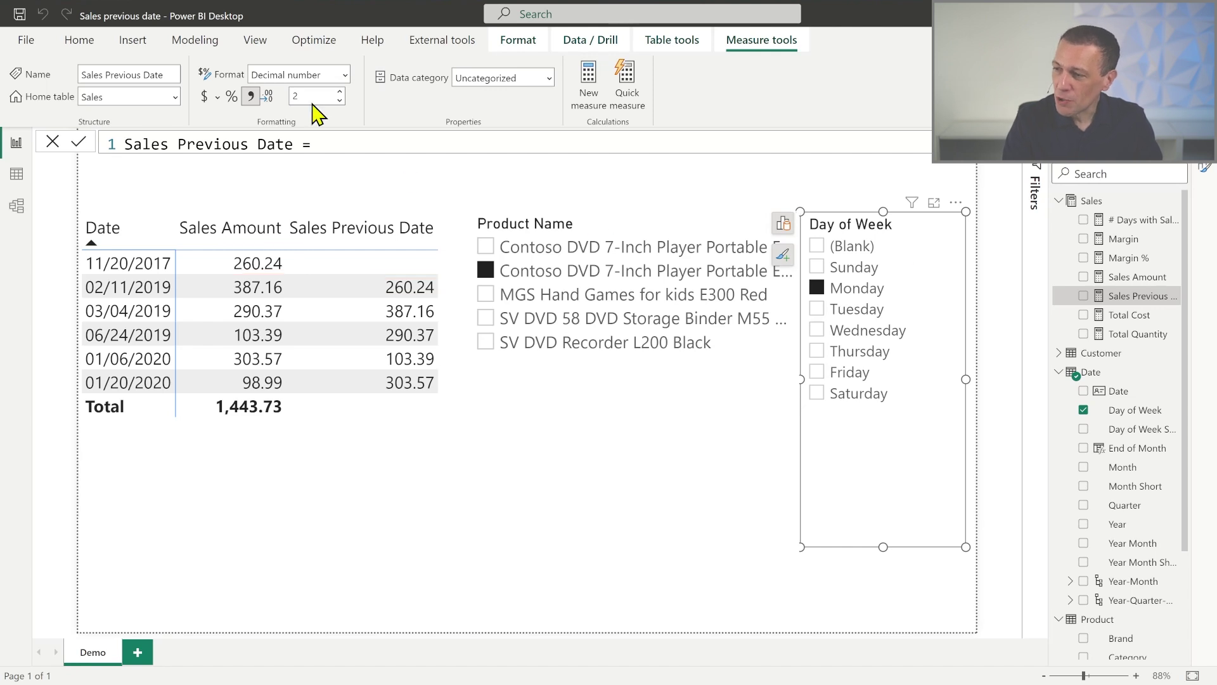
Switch the Day of Week slicer through Tuesday, Wednesday and Thursday, and select the product Adventure Works Desktop PC2.30 MD230 Black
click(822, 314)
click(823, 333)
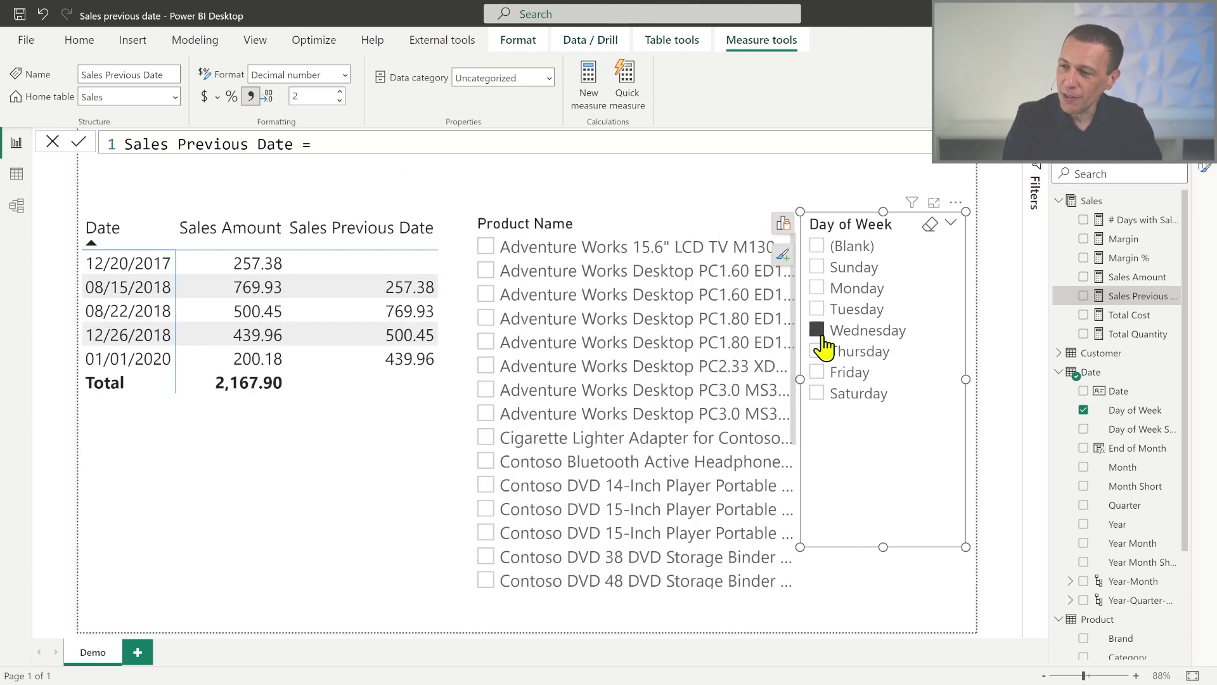
click(823, 354)
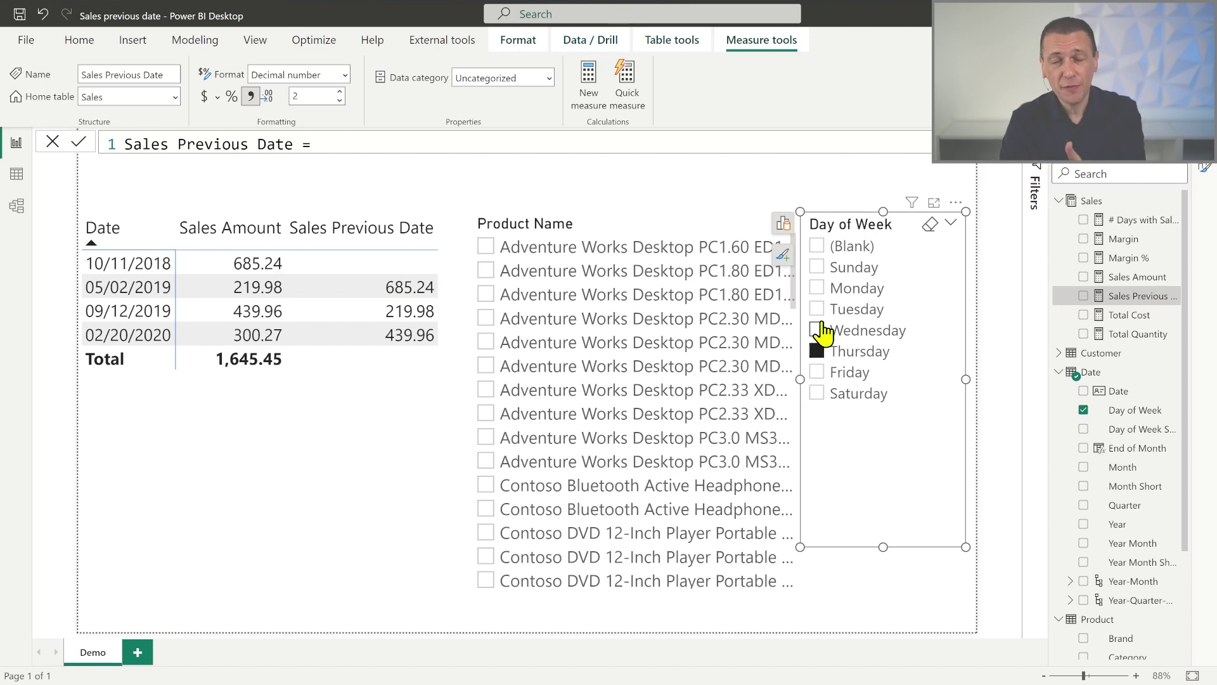
click(486, 321)
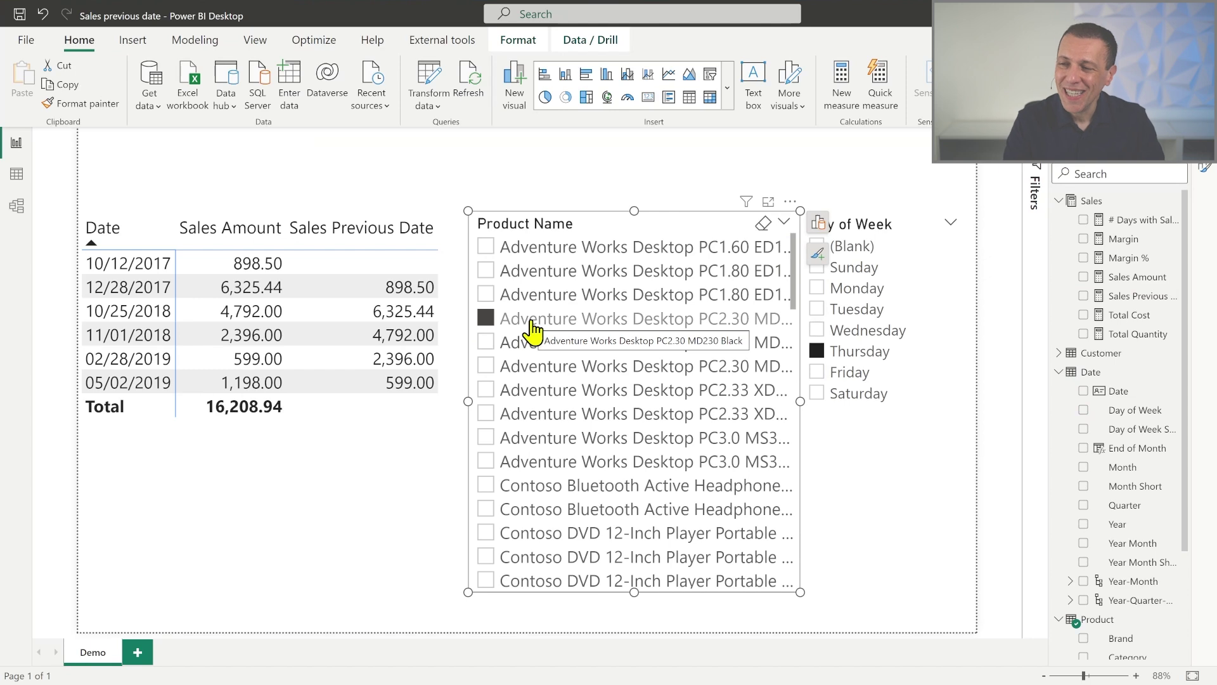
Open the full Sales Previous Date formula and examine the ALLEXCEPT arguments
click(1125, 298)
click(1034, 144)
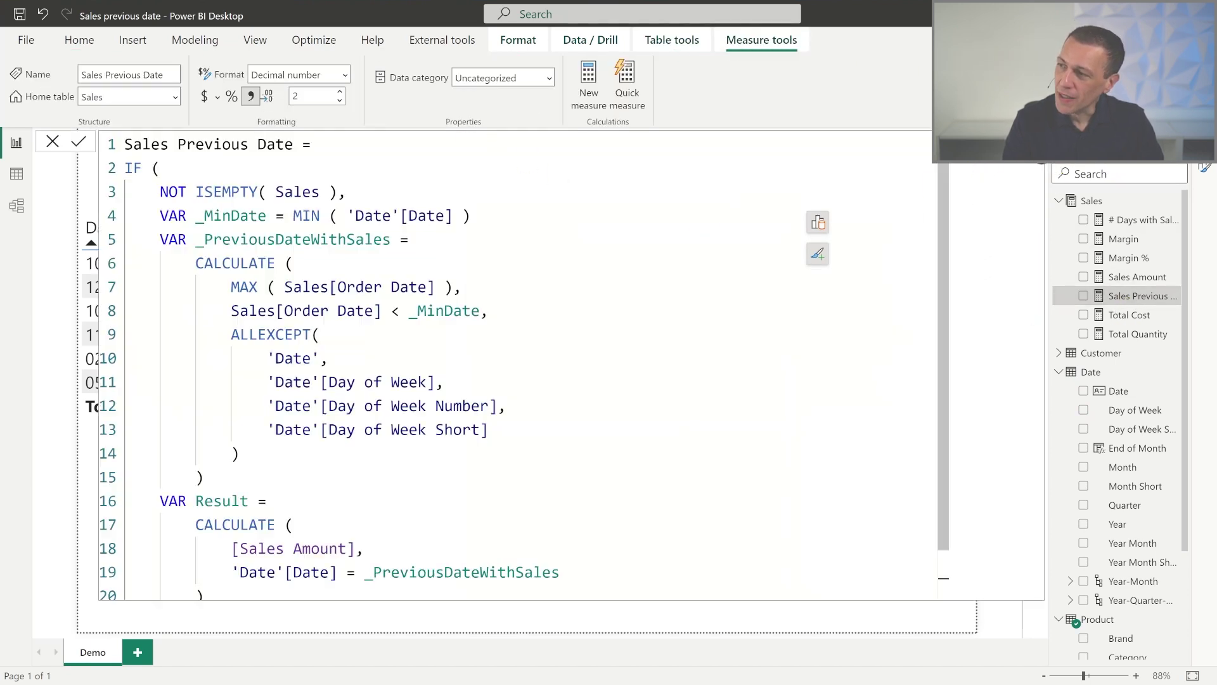
key(shift+Home)
shift+click(312, 446)
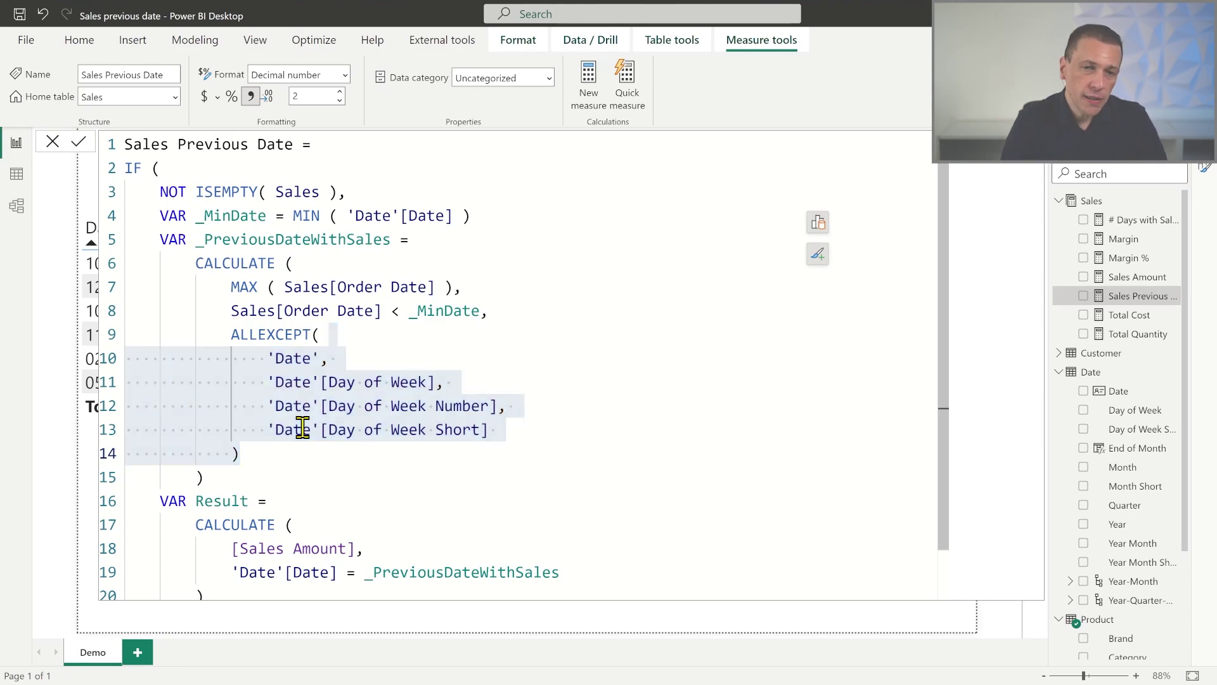
Switch to the browser and examine DATESMTD in the Sales MTD measure of the Standard time-related calculations pattern
key(alt+Tab)
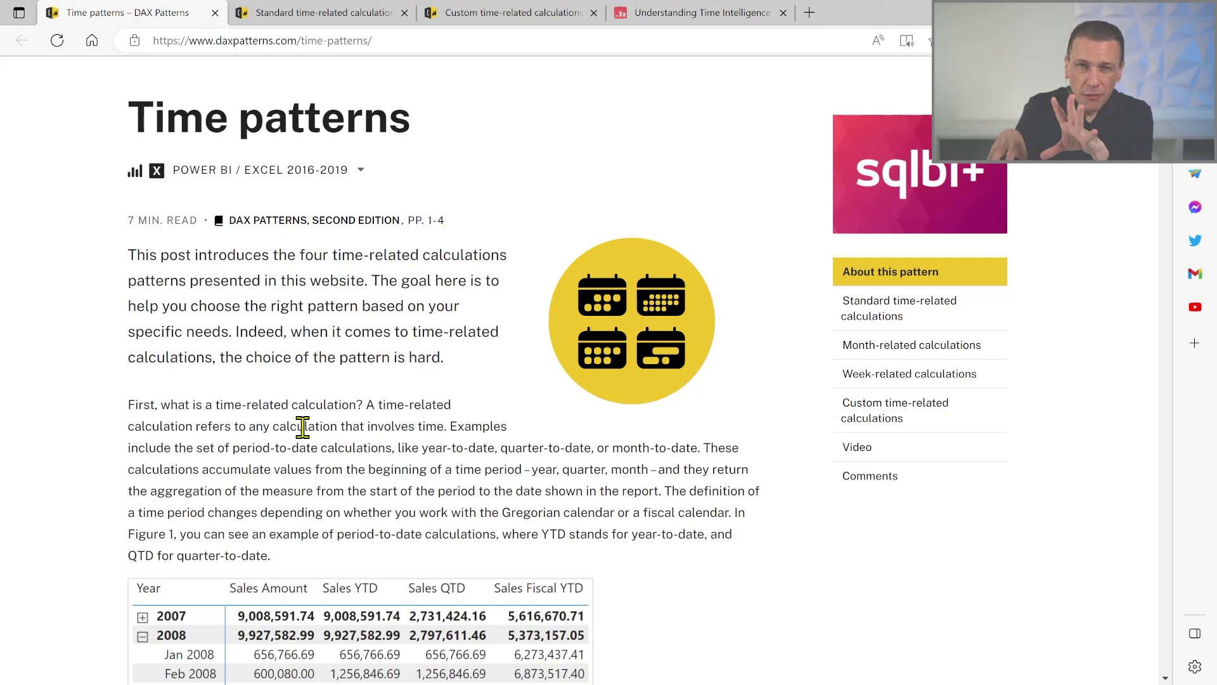
click(320, 16)
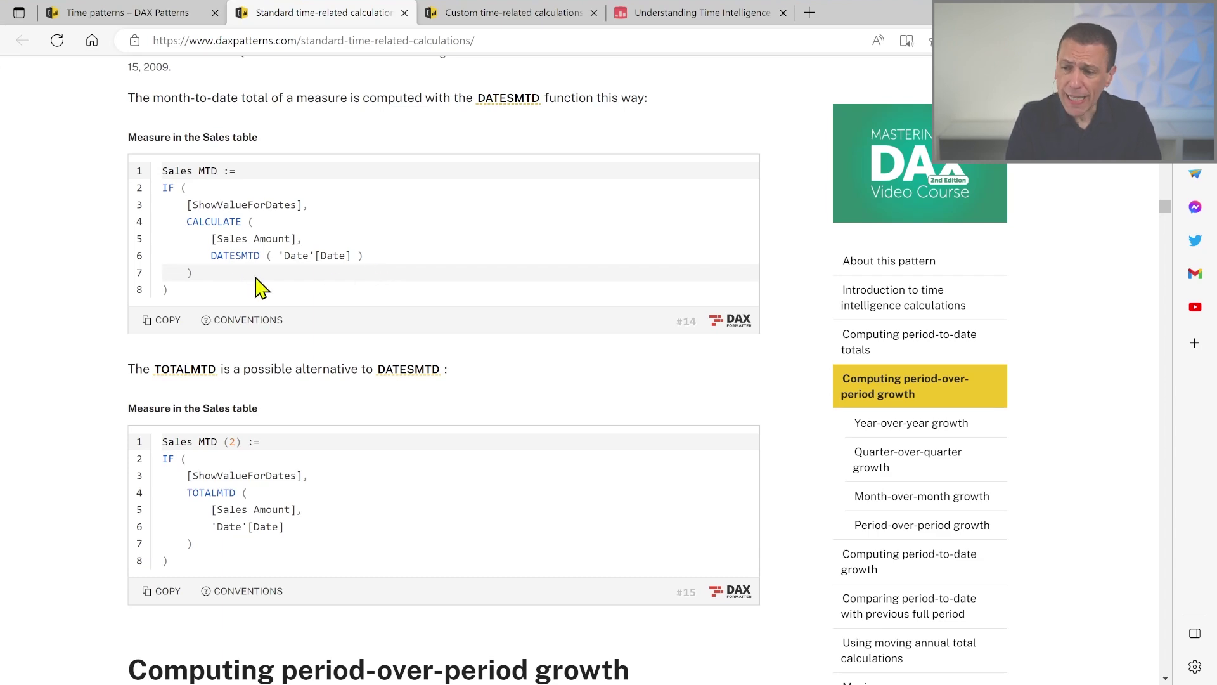
scroll(286, 320, down, 3)
scroll(286, 326, up, 4)
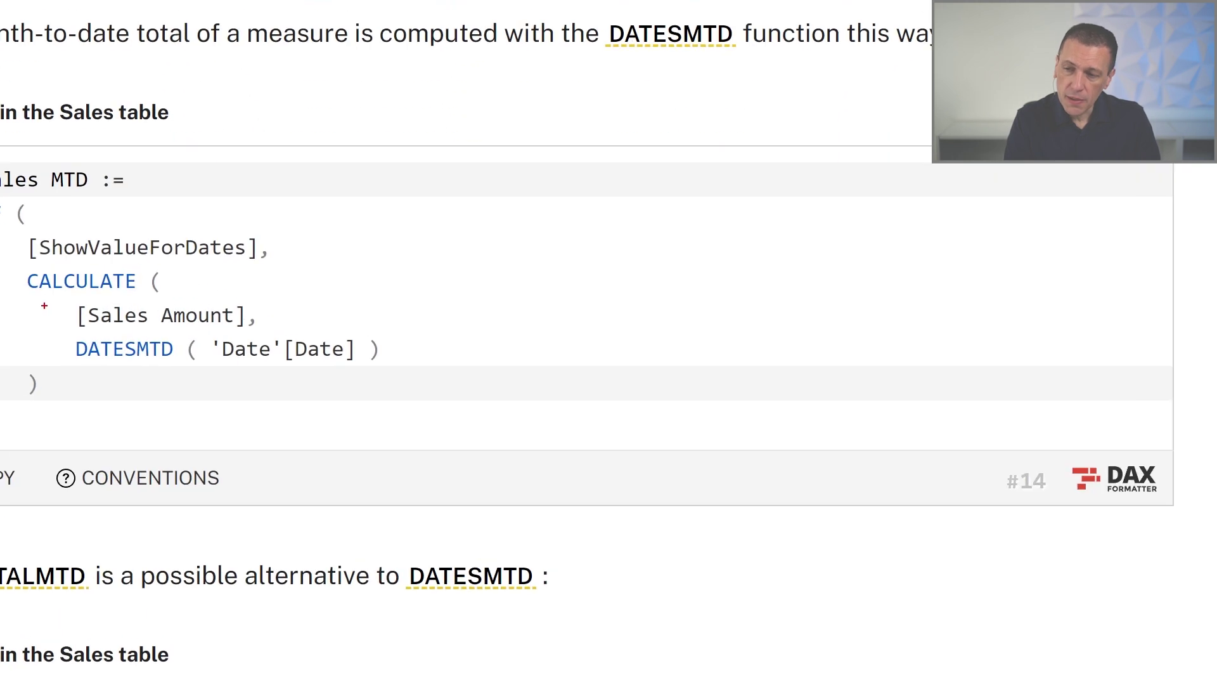
drag(36, 322, 438, 376)
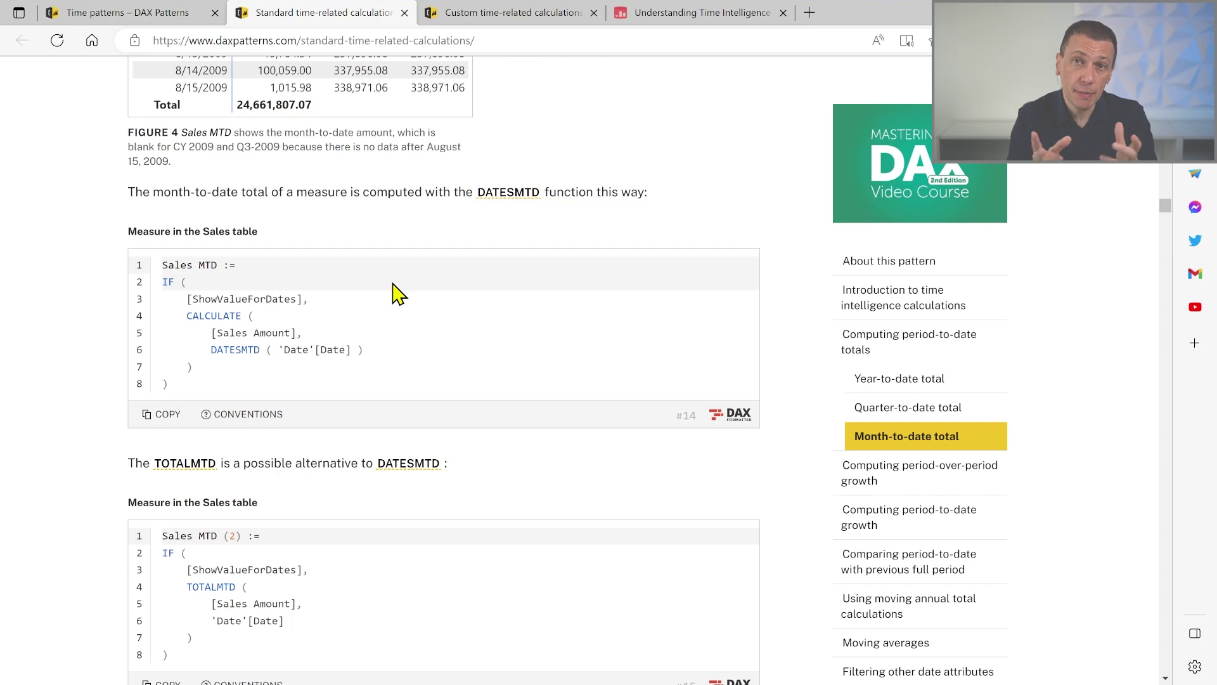
Examine the ALLEXCEPT line of the Sales YTD measure in the Custom time-related calculations pattern
click(514, 14)
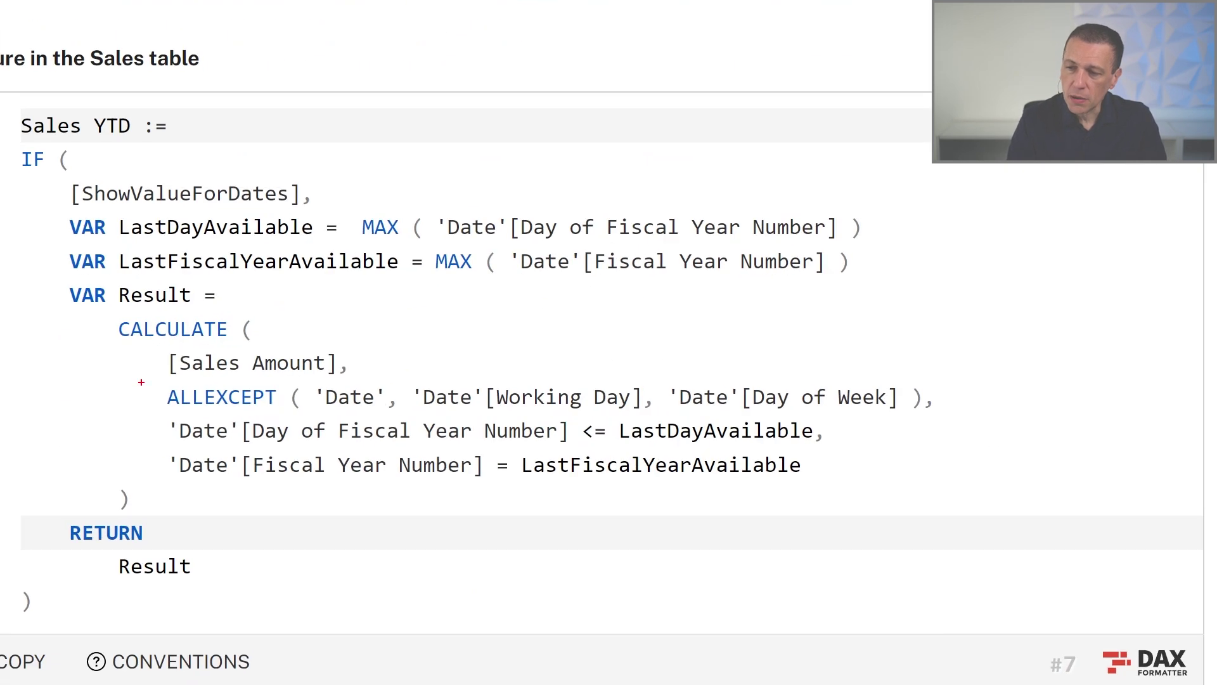
drag(139, 374, 999, 423)
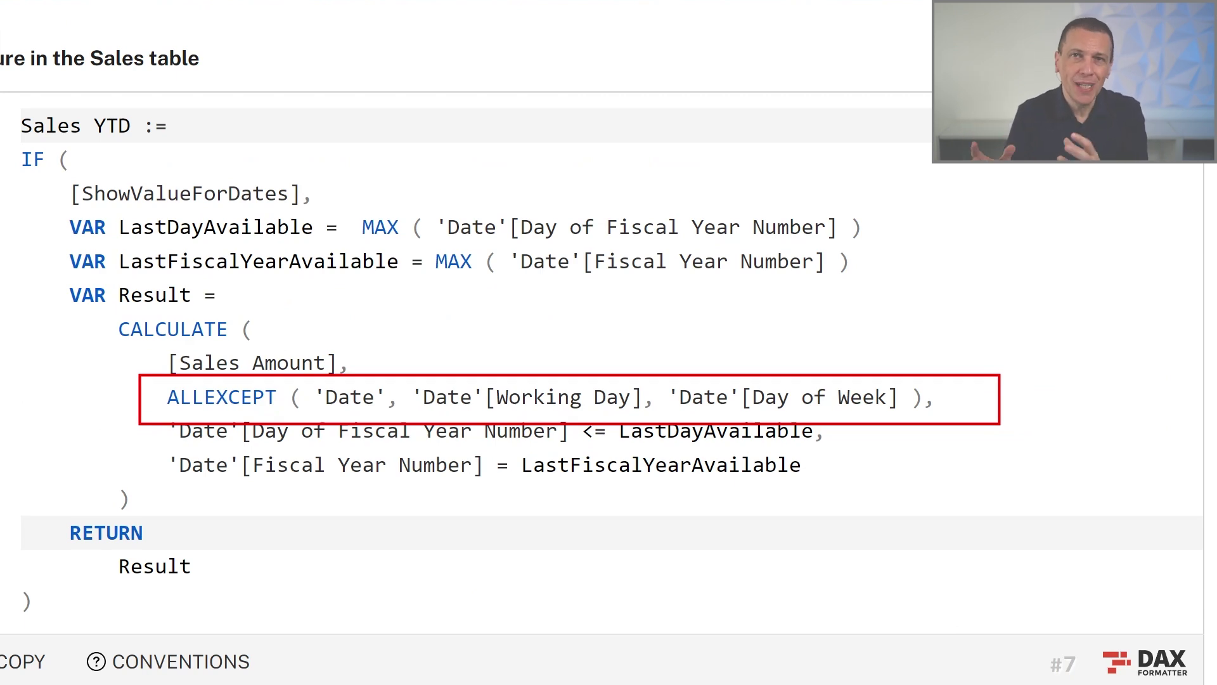
key(Escape)
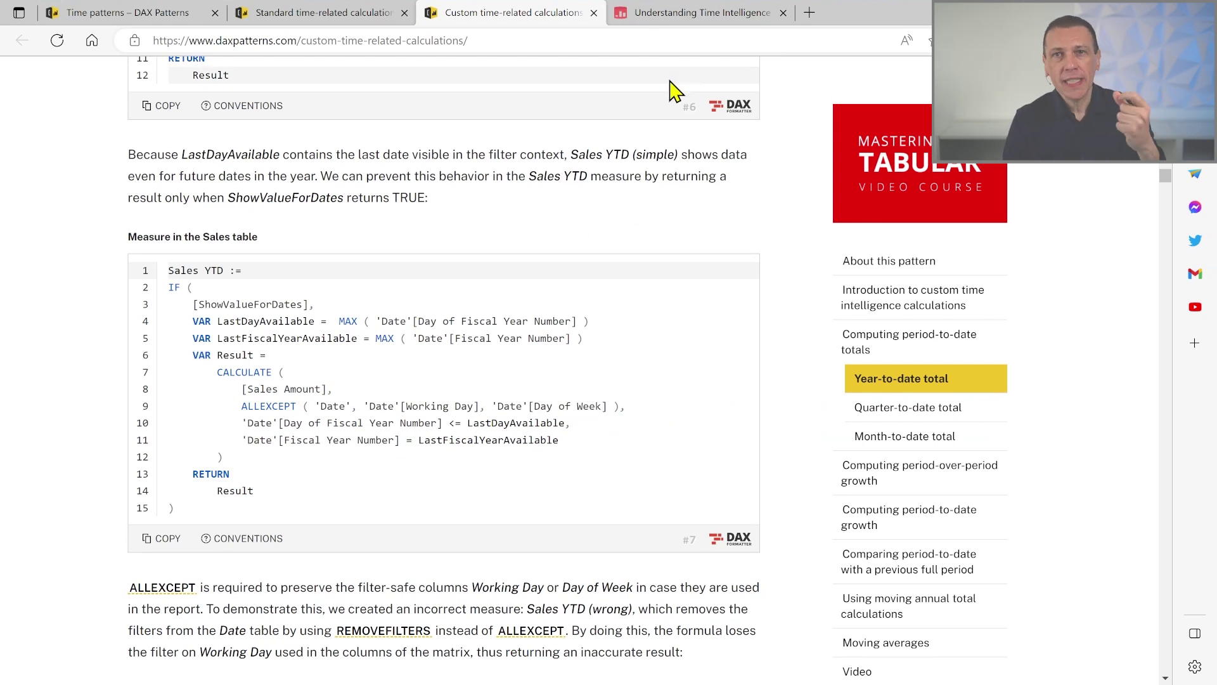
View the Understanding Time Intelligence with DAX video page and return to the Time patterns article
click(683, 19)
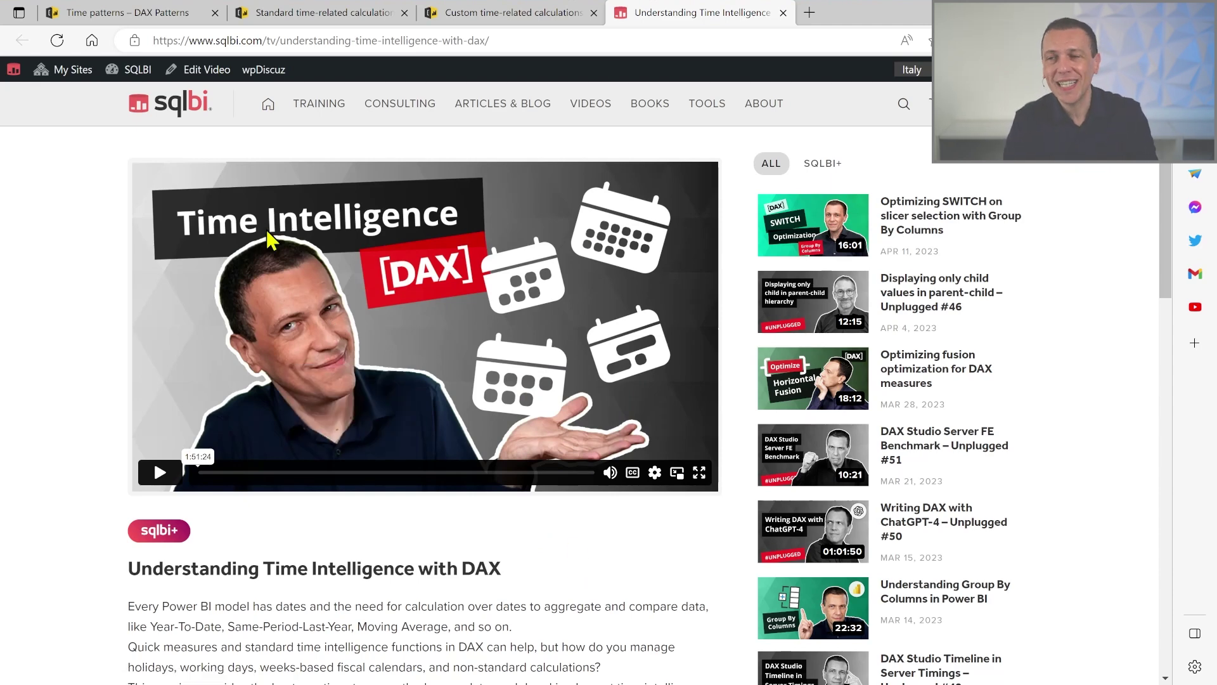
click(60, 12)
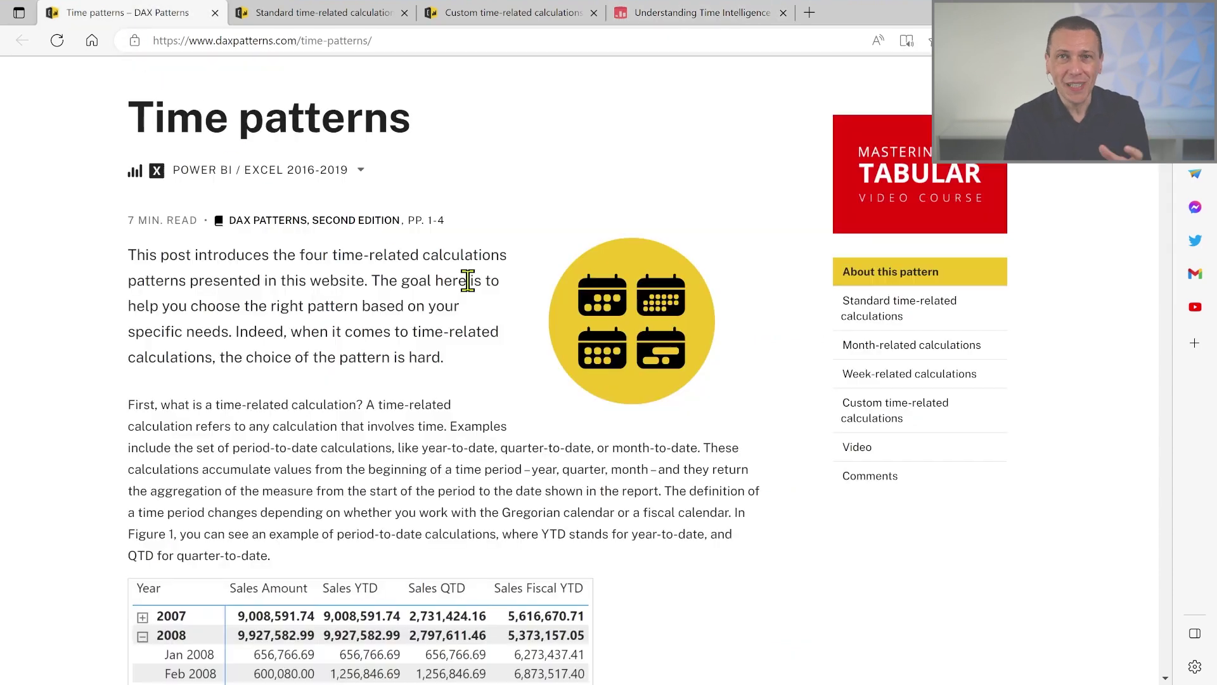